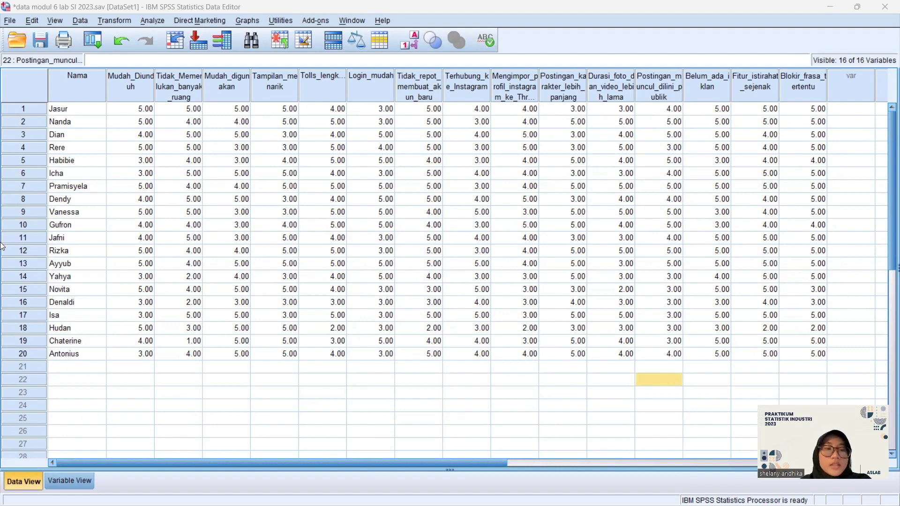
# - Start a K-Means cluster analysis and add all numeric variables from Mudah_Diunduh through Blokir_frasa_tertentu as the clustering variables
pyautogui.click(85, 483)
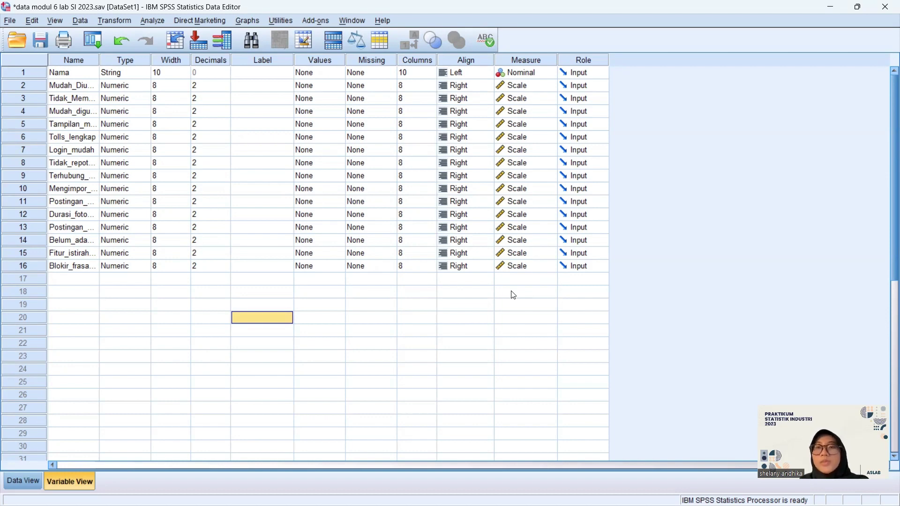
pyautogui.click(16, 481)
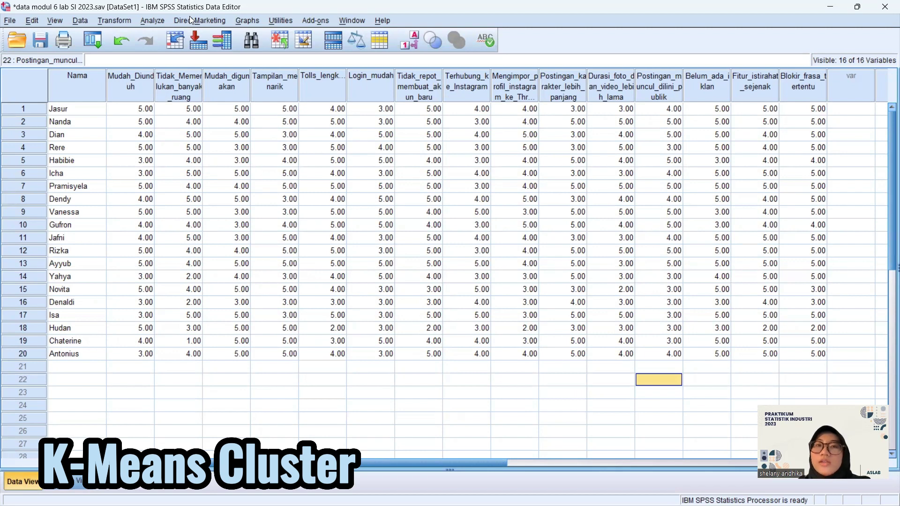
pyautogui.click(147, 23)
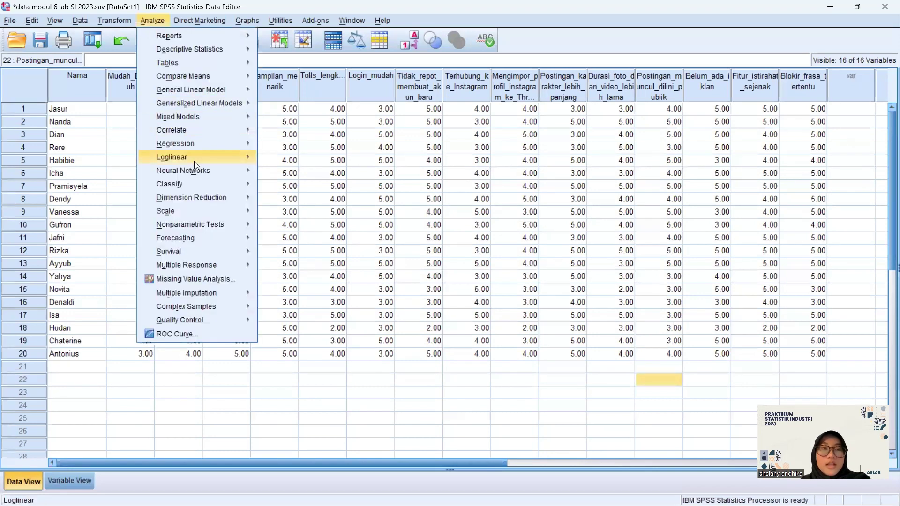
pyautogui.moveTo(201, 186)
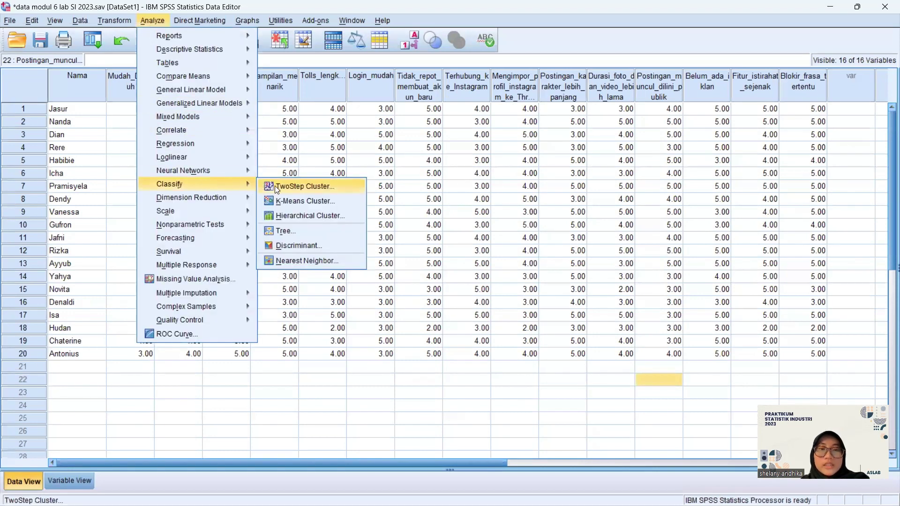
pyautogui.click(293, 201)
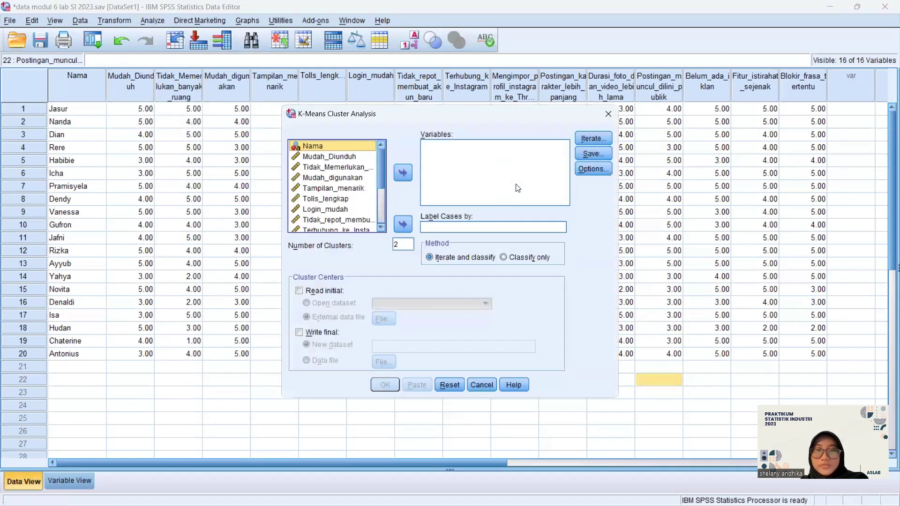
pyautogui.moveTo(382, 180); pyautogui.dragTo(381, 220)
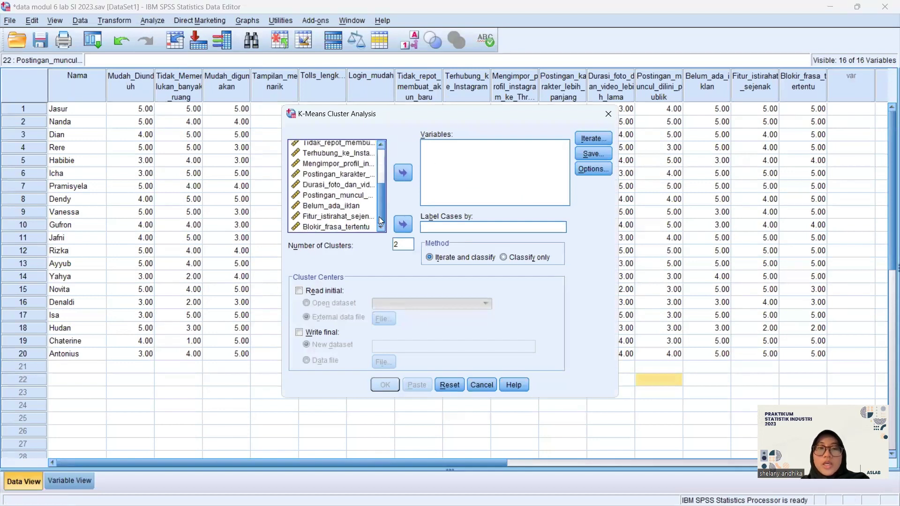
pyautogui.moveTo(378, 181); pyautogui.dragTo(378, 155)
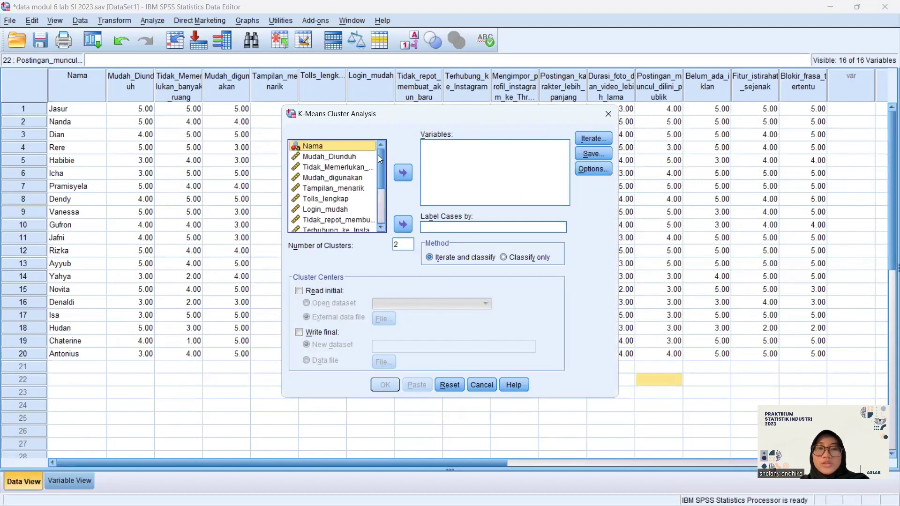
pyautogui.click(351, 155)
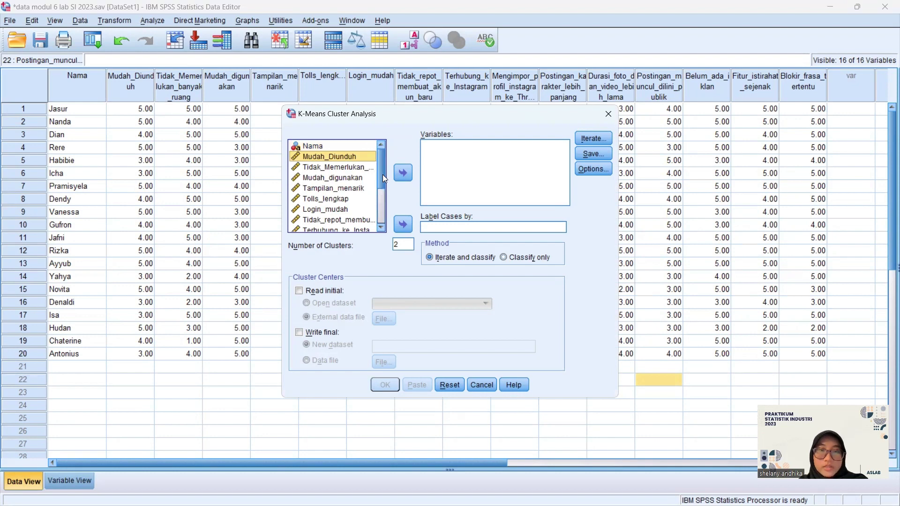
pyautogui.scroll(-3, 383, 175)
pyautogui.keyDown('shift'); pyautogui.click(344, 228); pyautogui.keyUp('shift')
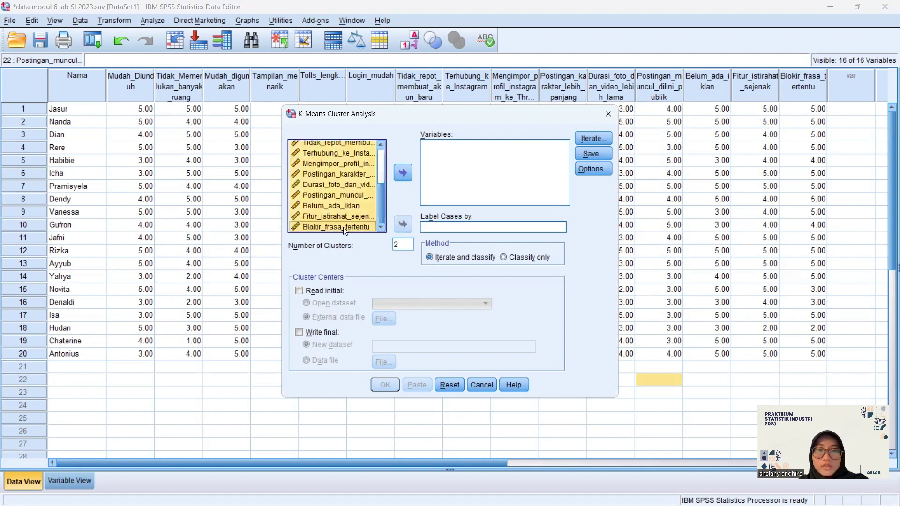
pyautogui.click(403, 173)
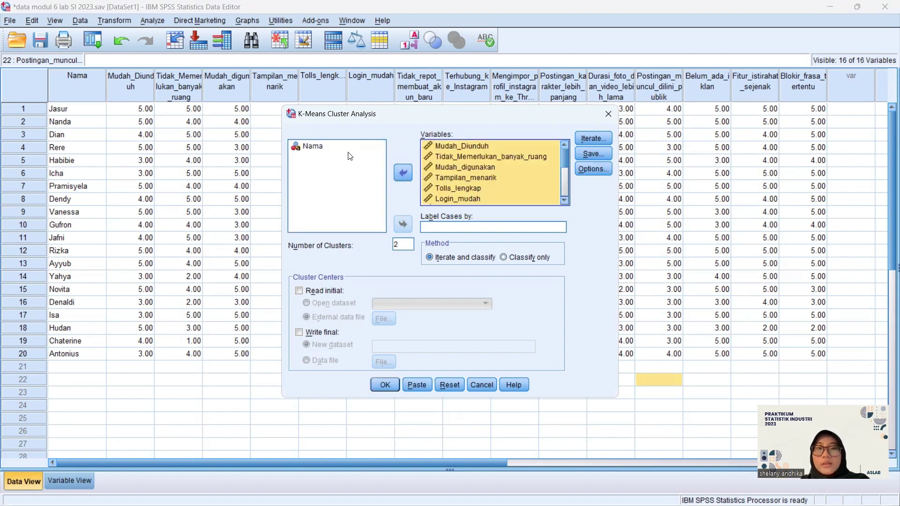
# - Use the Nama variable to label the cases in the K-Means analysis
pyautogui.click(335, 149)
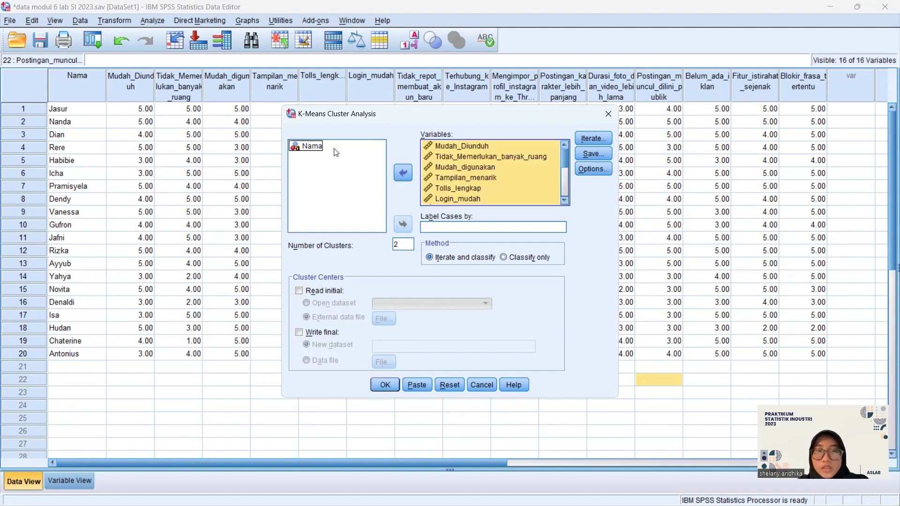
pyautogui.click(321, 148)
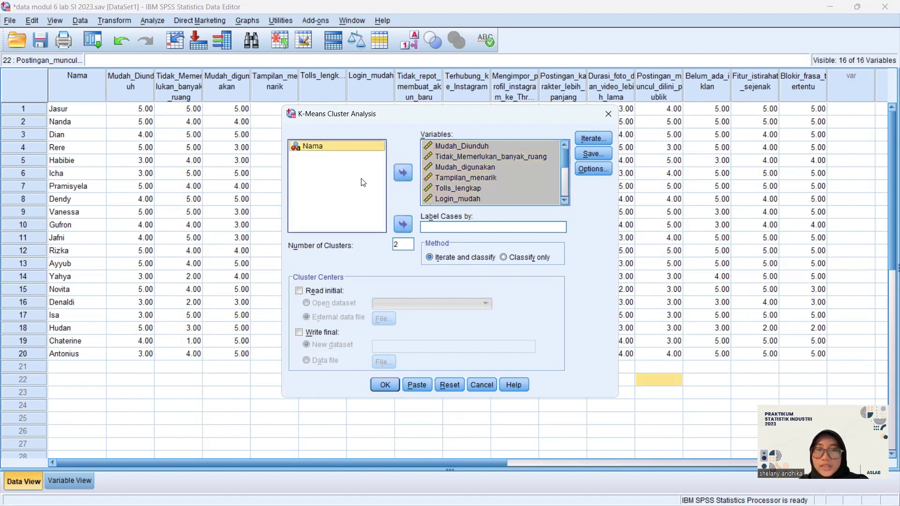
pyautogui.click(403, 224)
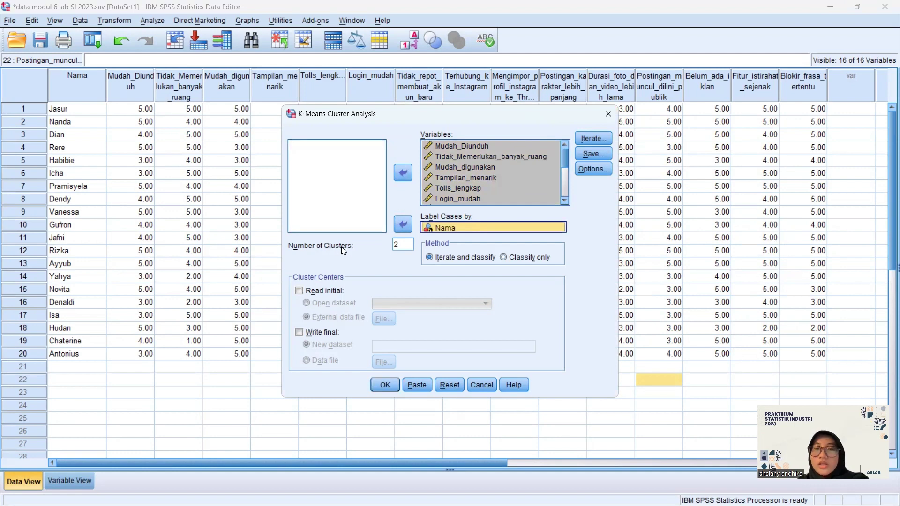
# - Keep 2 clusters with the Iterate and classify method, and accept a maximum of 10 iterations with convergence criterion 0
pyautogui.doubleClick(412, 244)
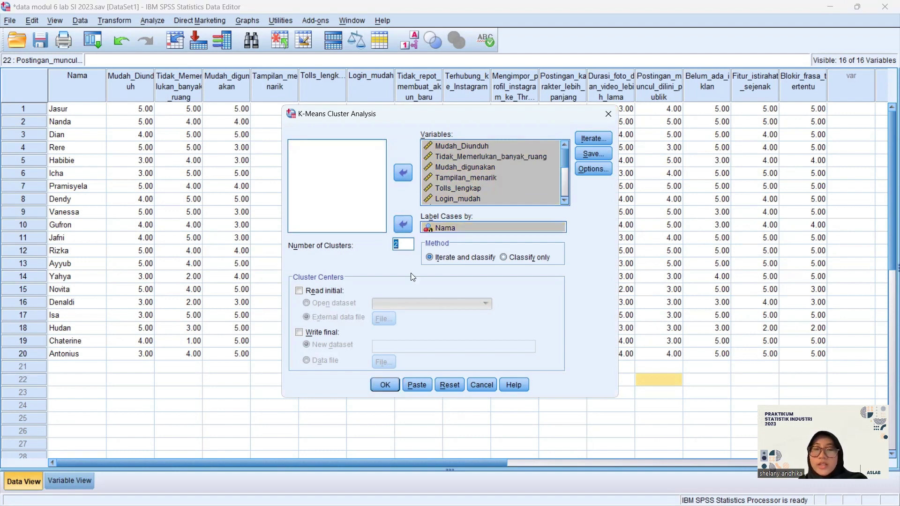
pyautogui.click(395, 244)
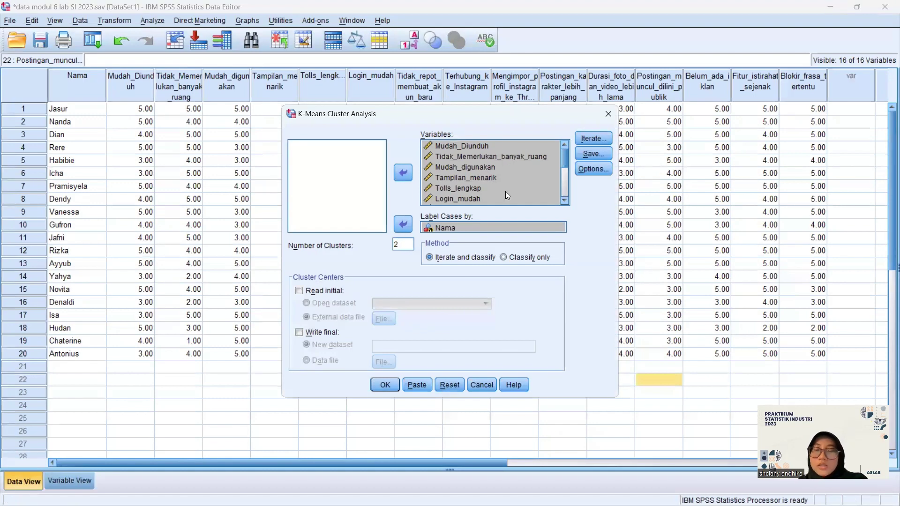
pyautogui.click(431, 257)
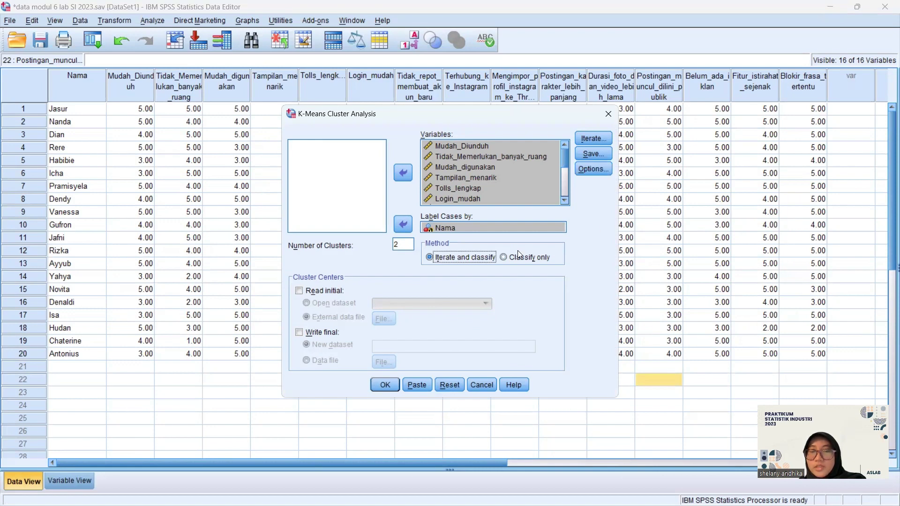
pyautogui.click(582, 139)
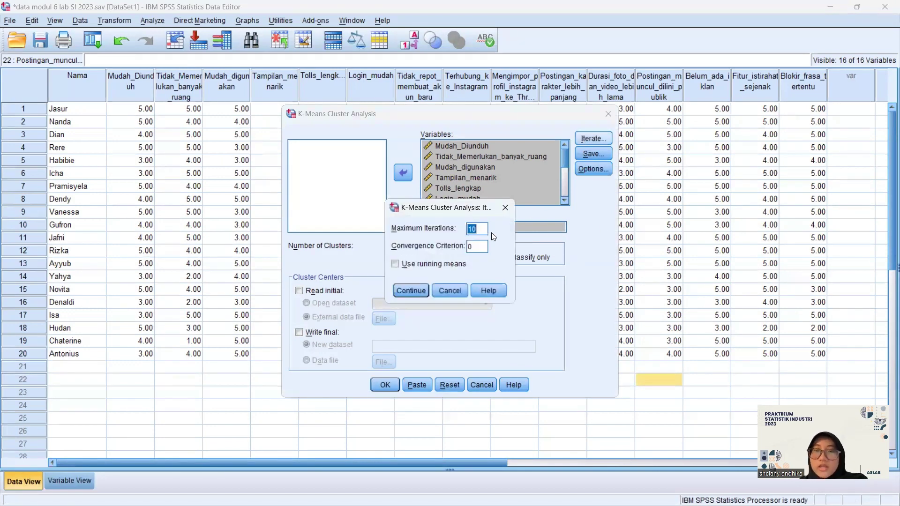
pyautogui.click(412, 287)
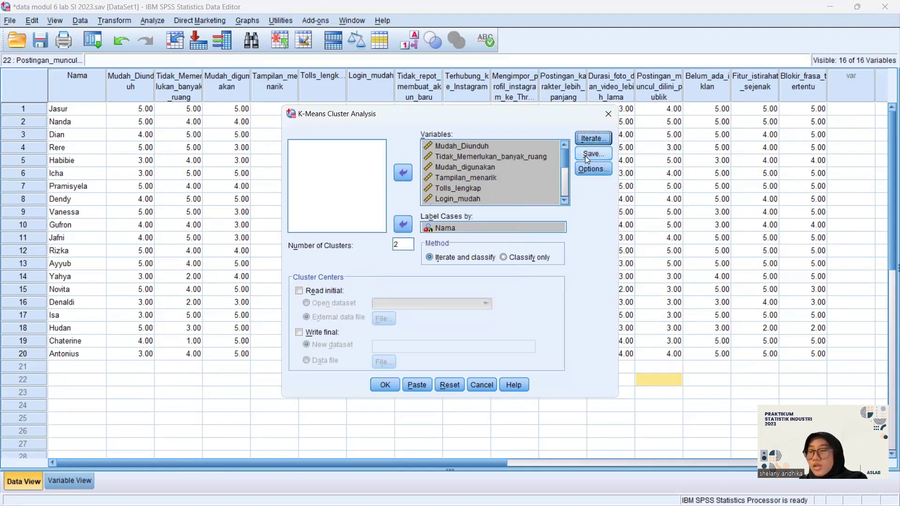
# - Set the analysis to save cluster membership and distance from cluster center as new variables
pyautogui.click(585, 156)
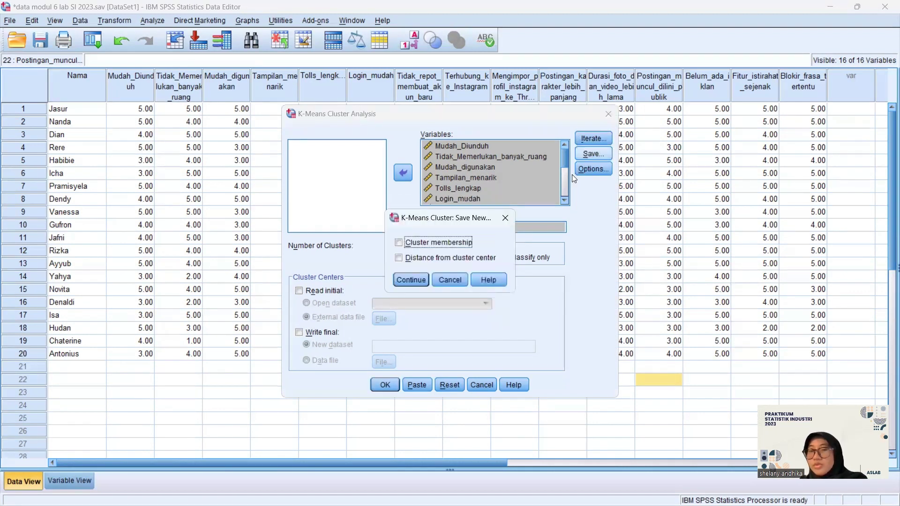
pyautogui.click(400, 246)
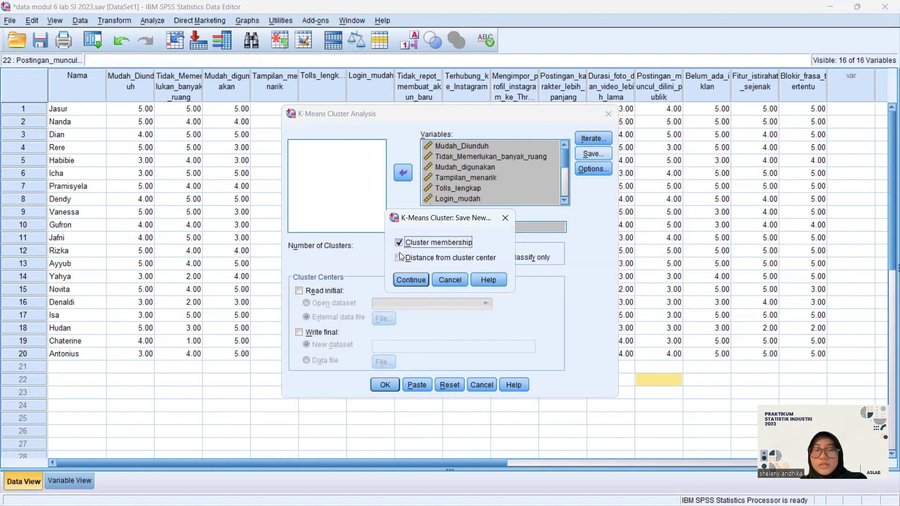
pyautogui.click(398, 259)
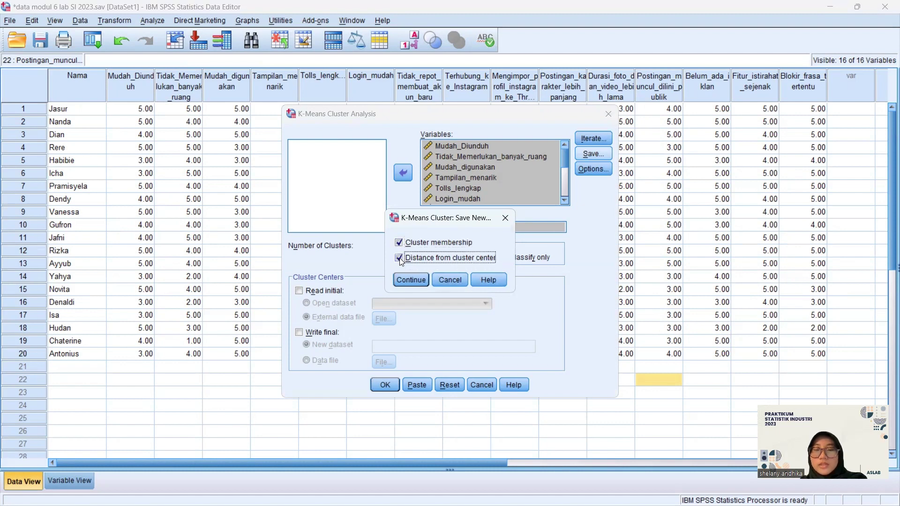
pyautogui.click(409, 280)
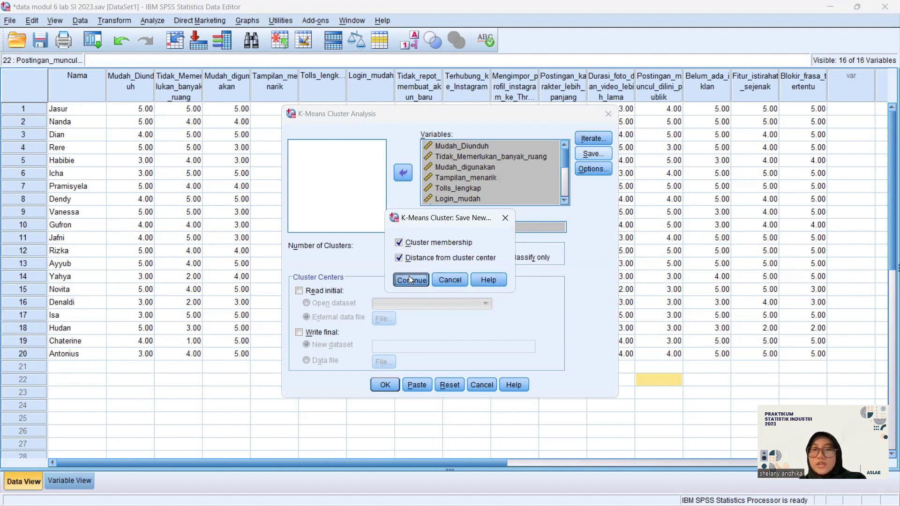
# - Add the ANOVA table to the statistics alongside the initial cluster centers and run the K-Means analysis
pyautogui.click(594, 170)
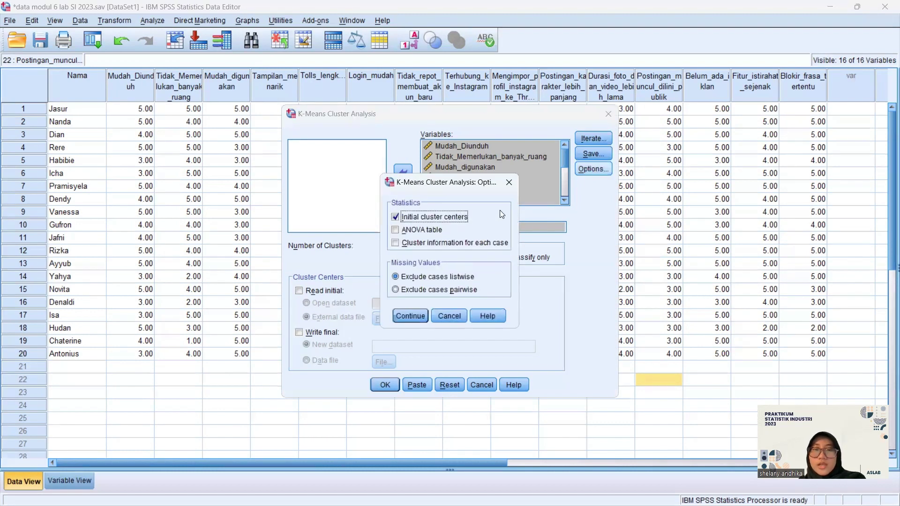
pyautogui.click(394, 230)
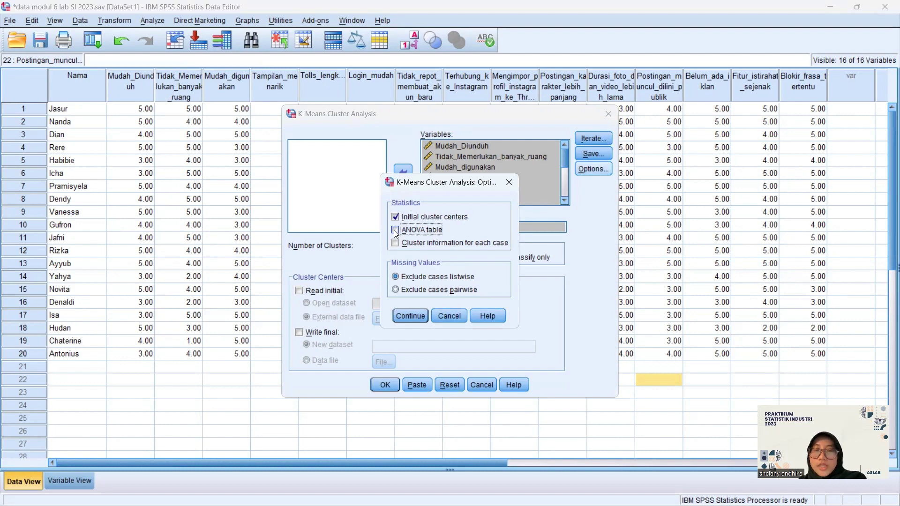
pyautogui.click(421, 315)
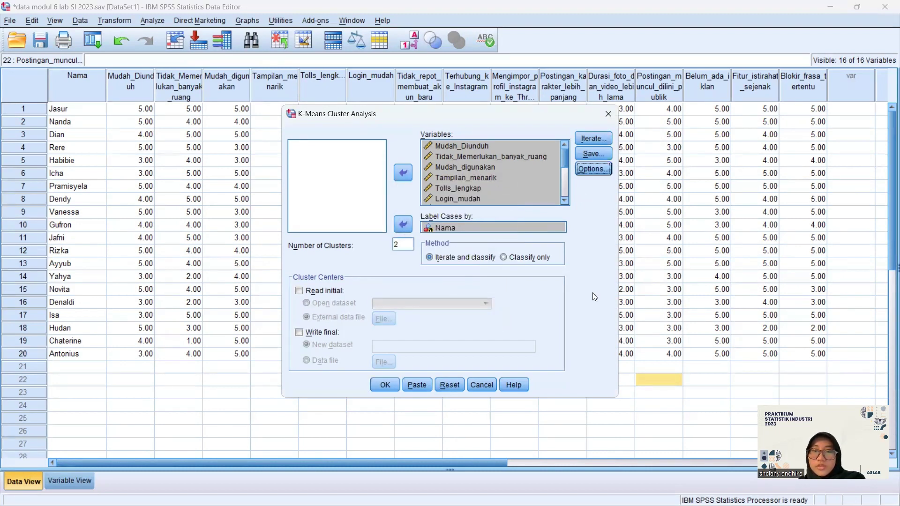
pyautogui.click(386, 385)
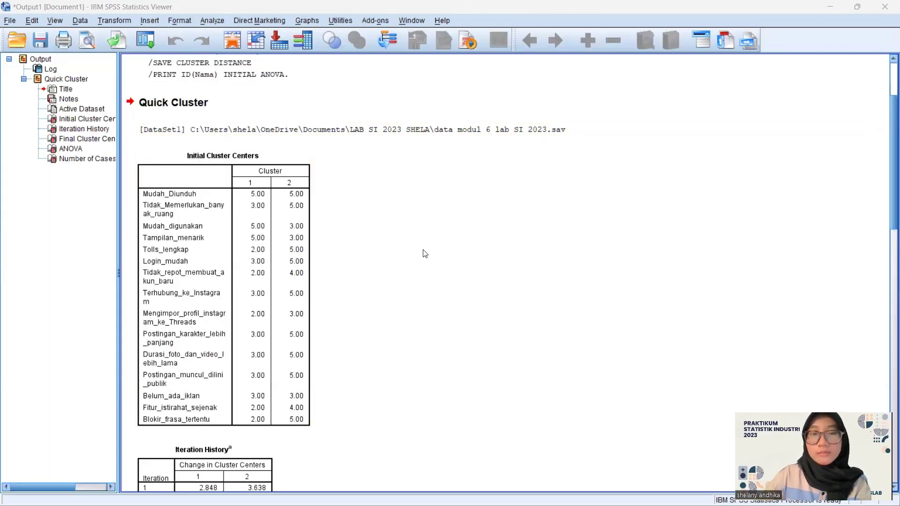
# - Skim the complete Quick Cluster output, from the Initial Cluster Centers table through to the Number of Cases in each Cluster table
pyautogui.scroll(-1, 425, 254)
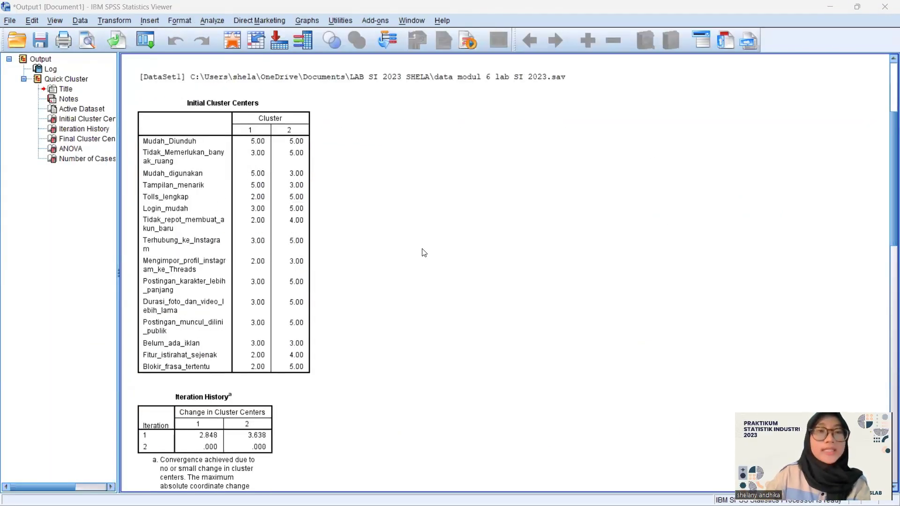
pyautogui.scroll(-1, 459, 258)
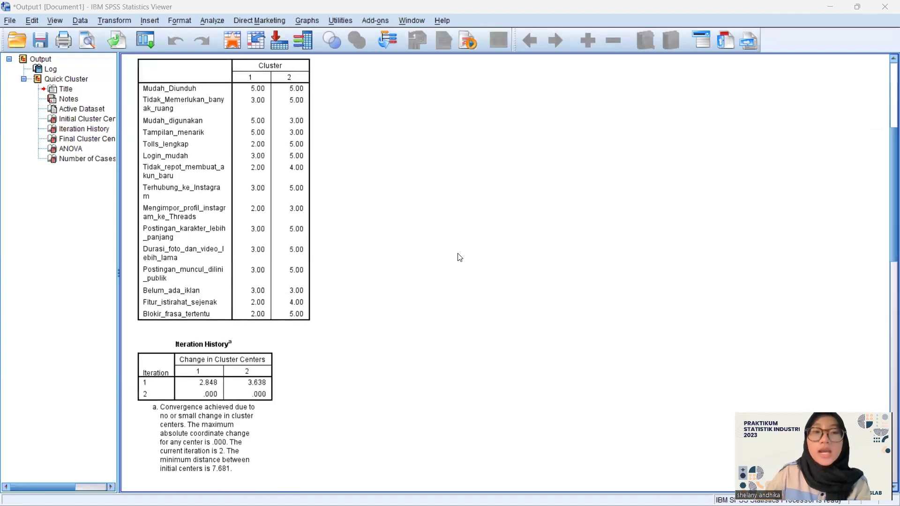
pyautogui.scroll(-4, 459, 257)
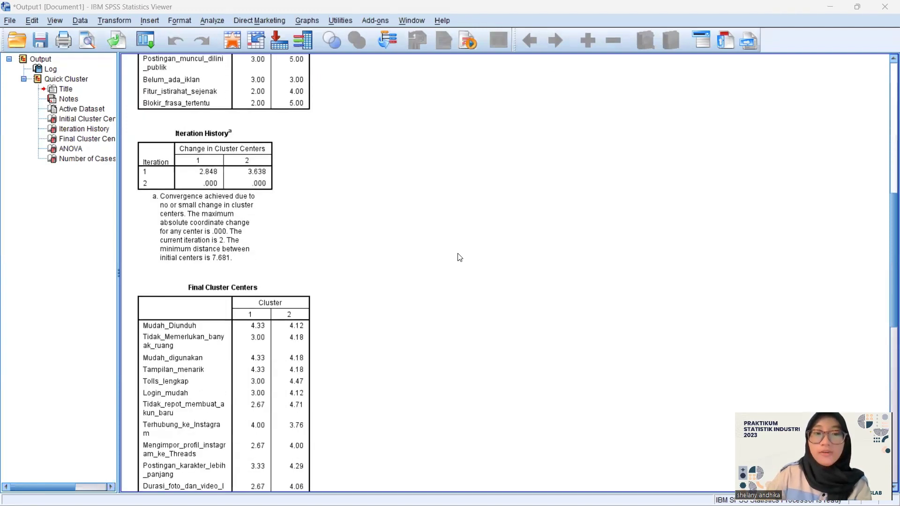
pyautogui.scroll(-8, 459, 258)
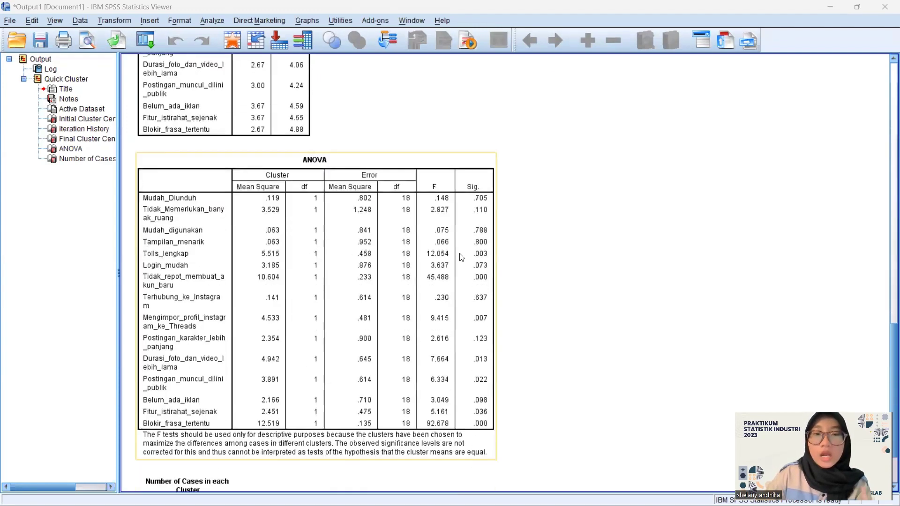
pyautogui.scroll(-2, 462, 258)
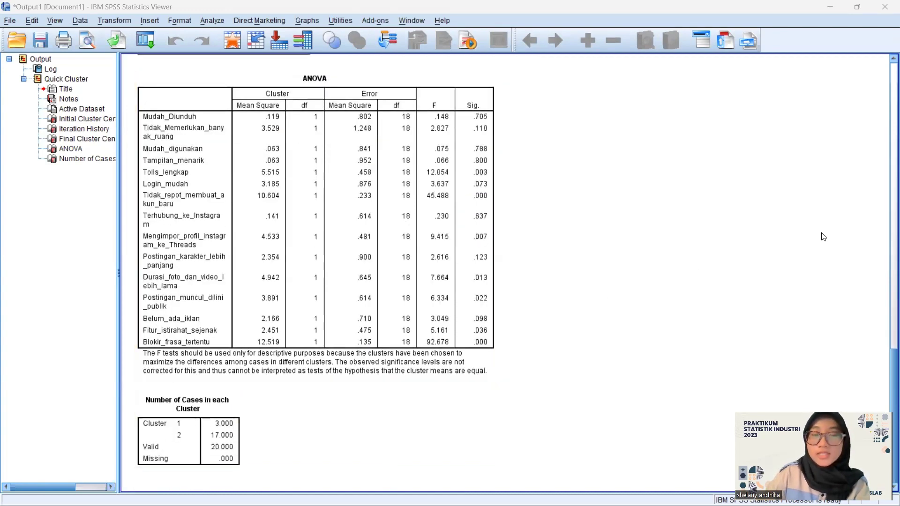
pyautogui.scroll(15, 747, 284)
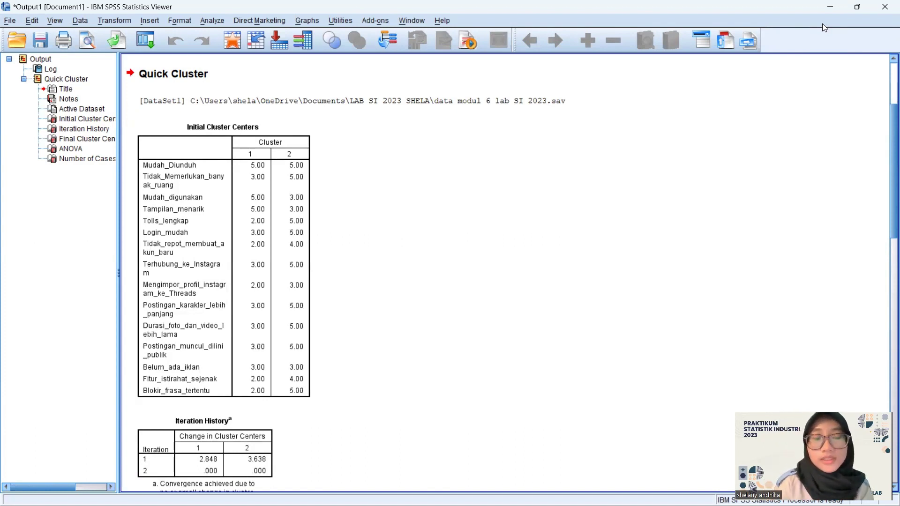
# - Examine the Initial Cluster Centers and Iteration History tables, and compare the initial centers with the Final Cluster Centers
pyautogui.click(264, 170)
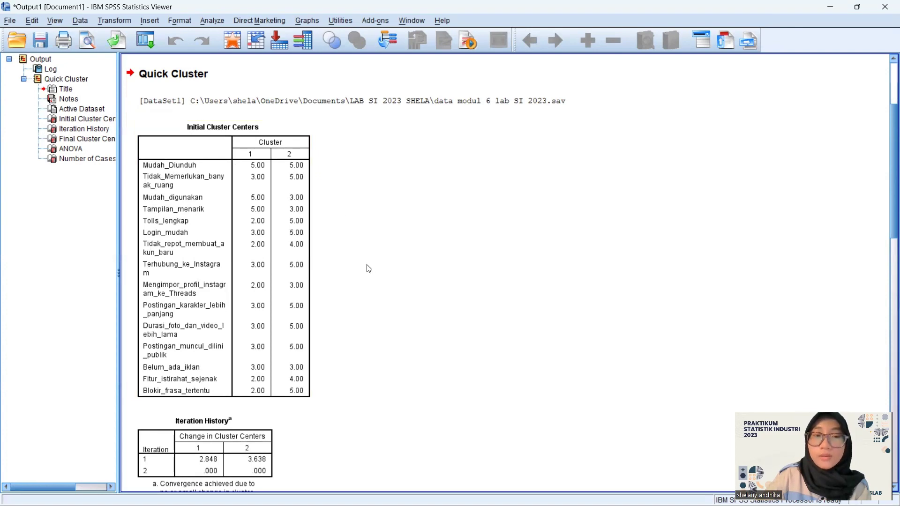
pyautogui.scroll(-5, 534, 253)
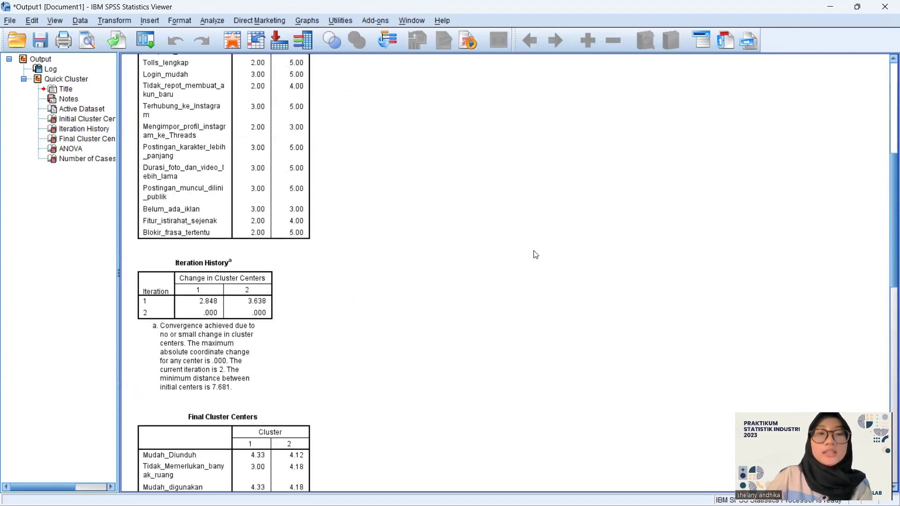
pyautogui.scroll(-1, 536, 255)
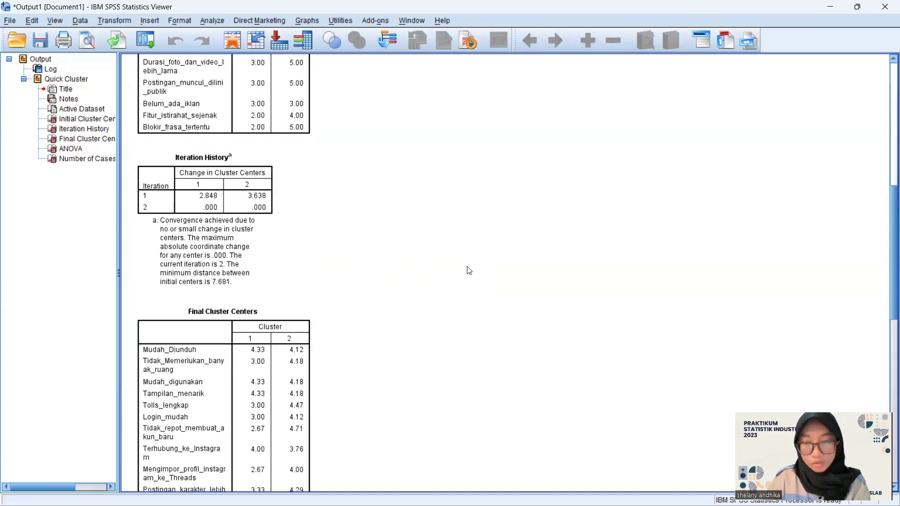
pyautogui.scroll(-5, 488, 262)
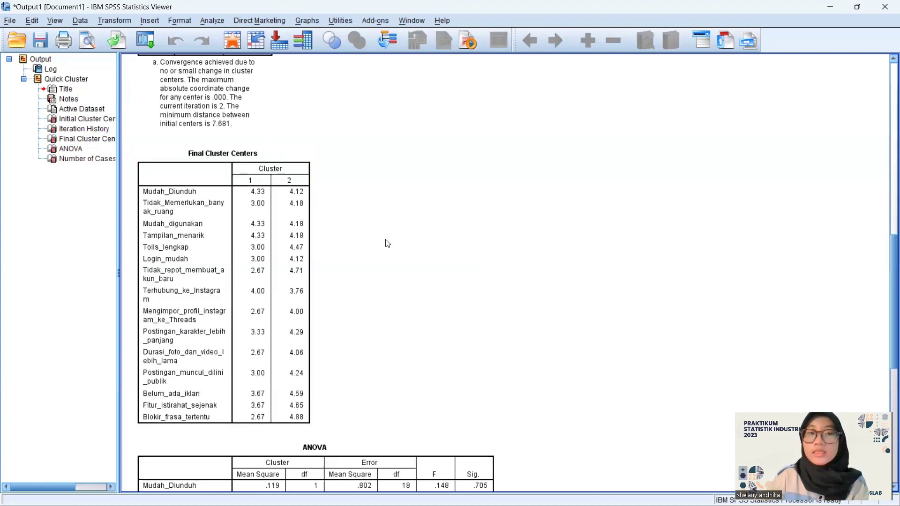
pyautogui.scroll(-2, 414, 261)
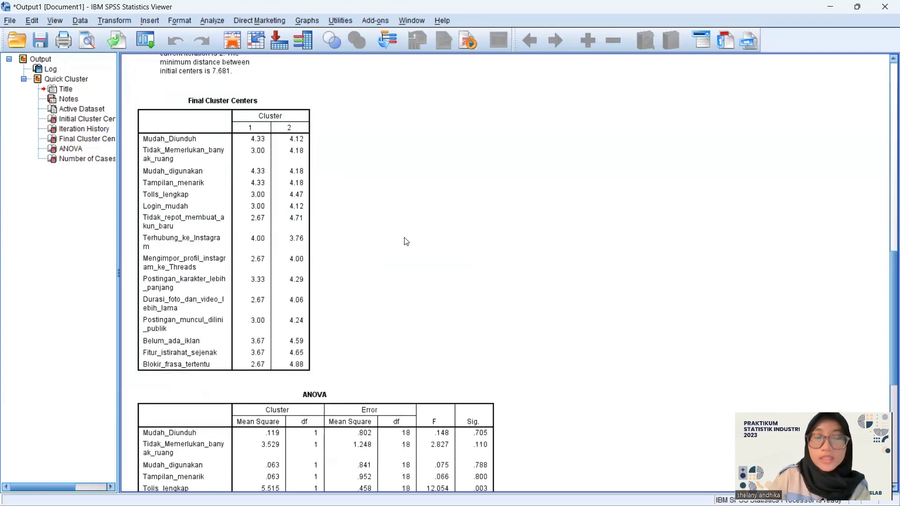
pyautogui.scroll(10, 450, 258)
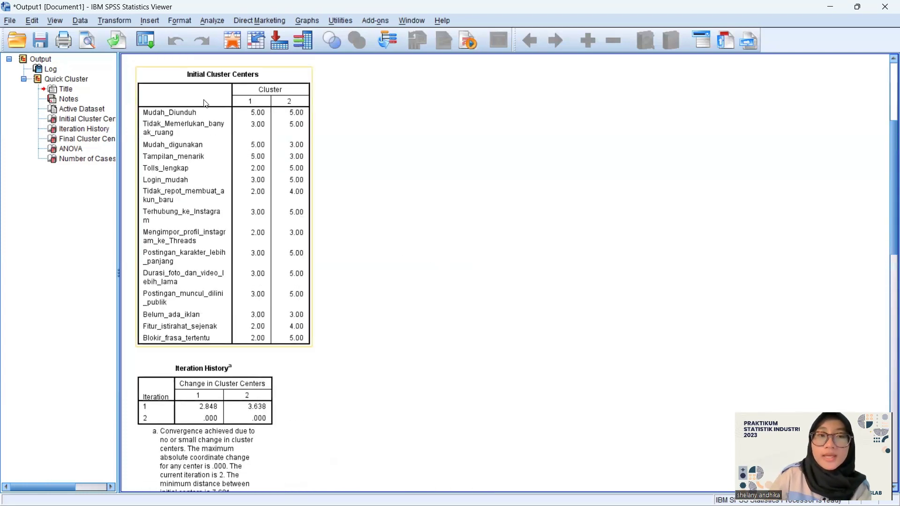
pyautogui.scroll(-10, 408, 307)
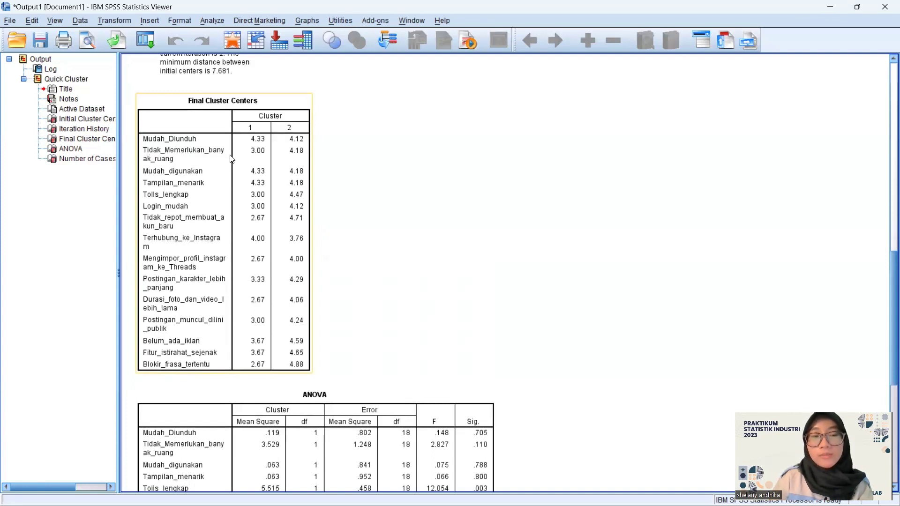
# - Examine the Final Cluster Centers table, comparing each variable's center between cluster 1 and cluster 2
pyautogui.doubleClick(272, 157)
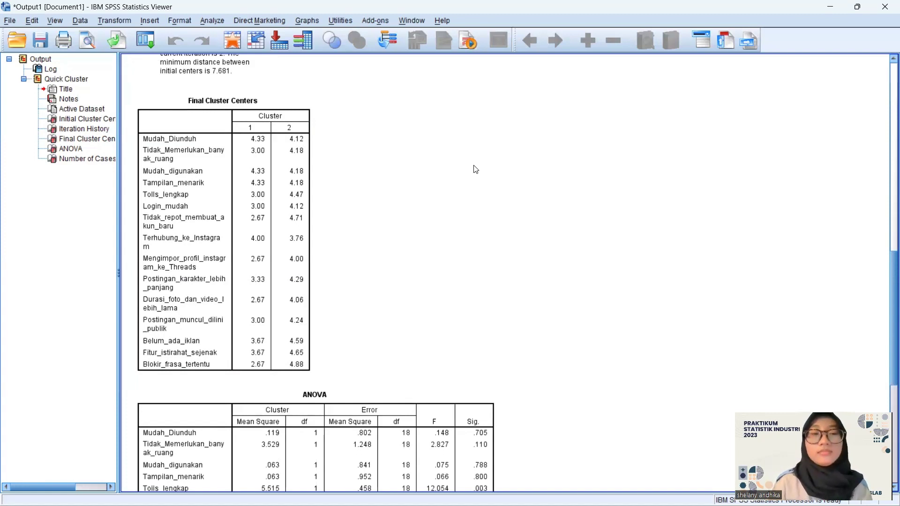
pyautogui.click(231, 214)
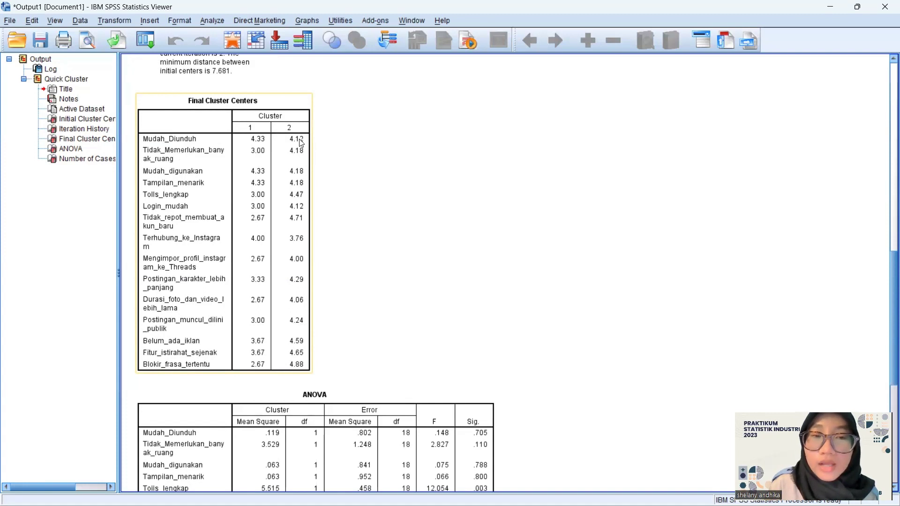
pyautogui.click(424, 136)
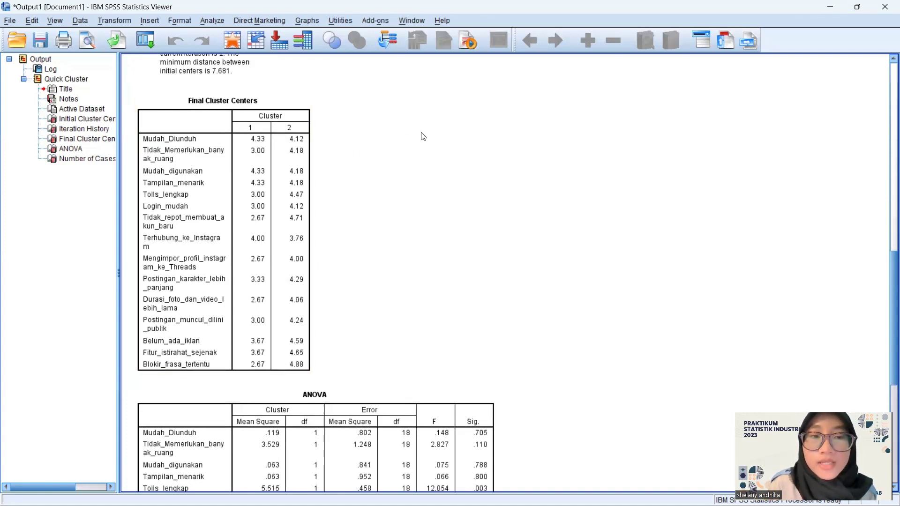
pyautogui.click(234, 155)
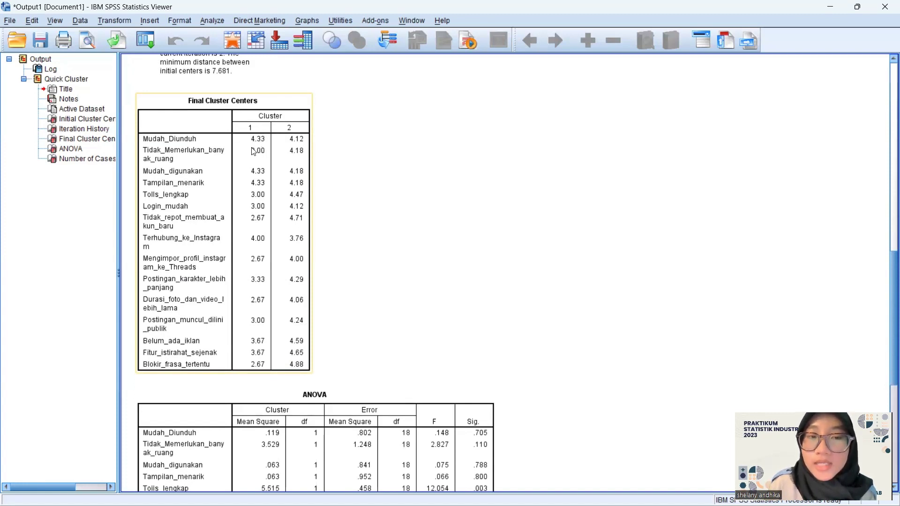
pyautogui.click(328, 149)
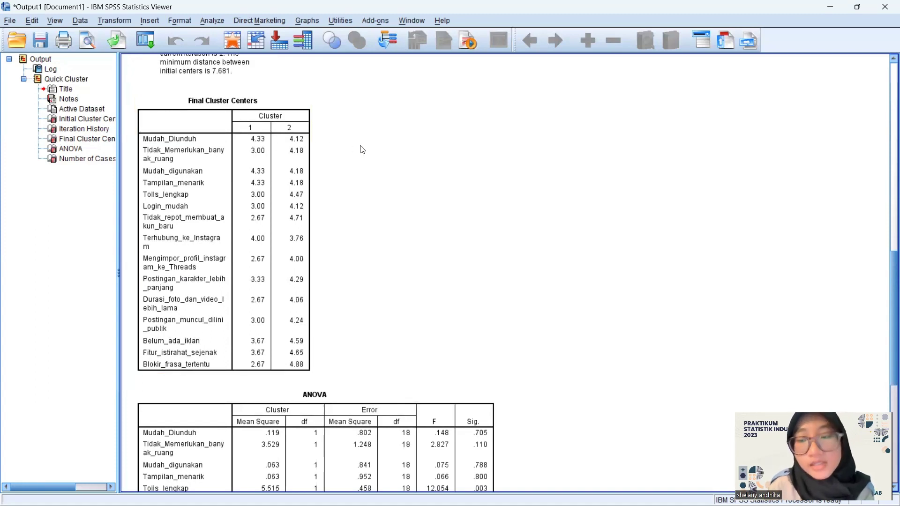
pyautogui.click(248, 160)
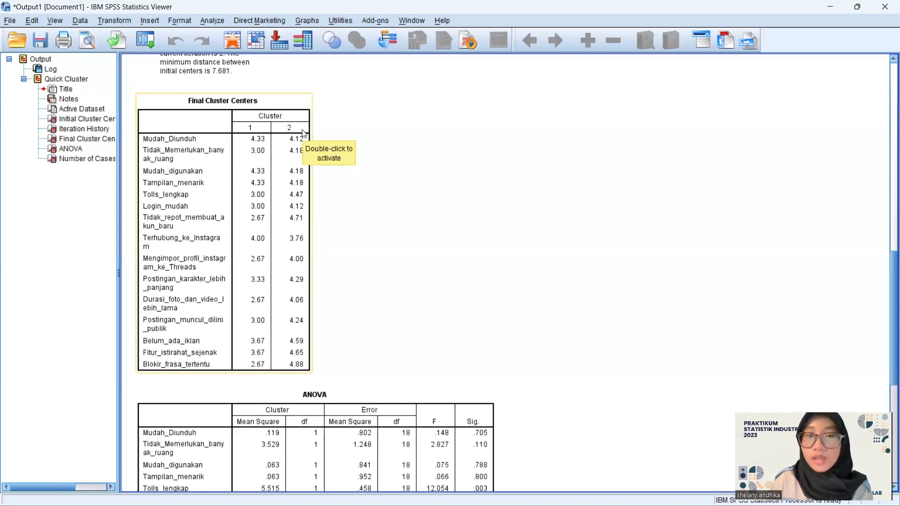
pyautogui.click(359, 121)
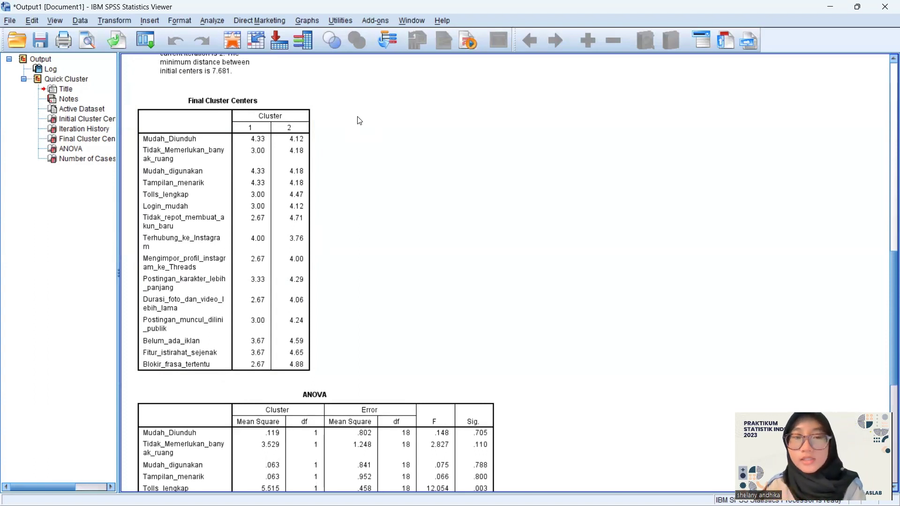
pyautogui.click(254, 132)
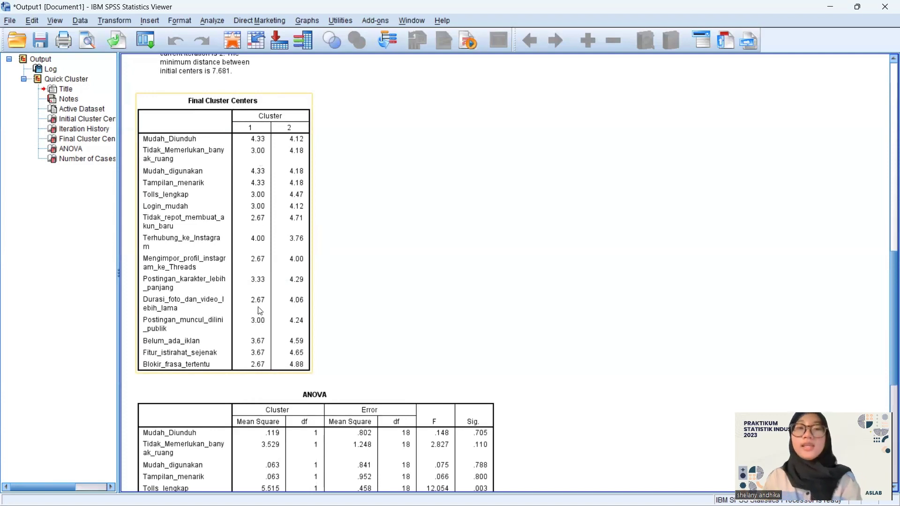
pyautogui.click(480, 261)
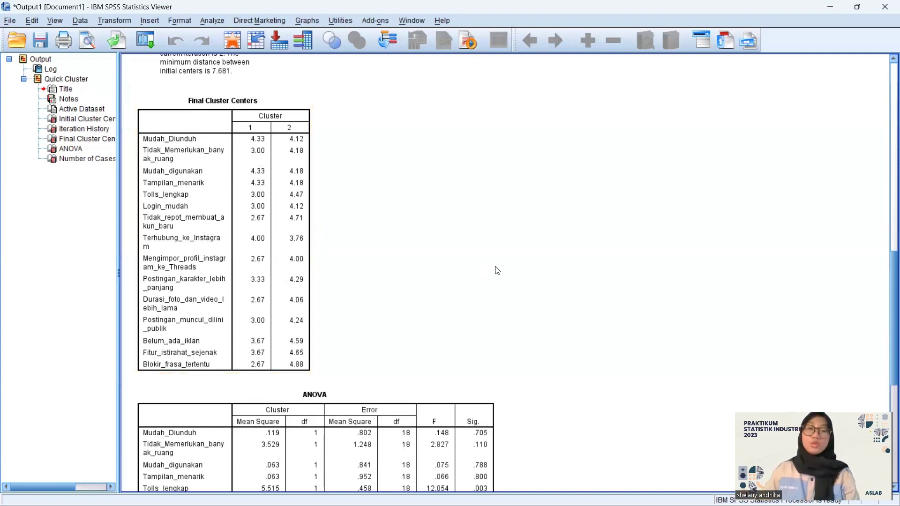
# - Examine the F and Sig. columns of the ANOVA table and the number of cases in each cluster
pyautogui.scroll(-5, 499, 273)
pyautogui.scroll(-2, 500, 273)
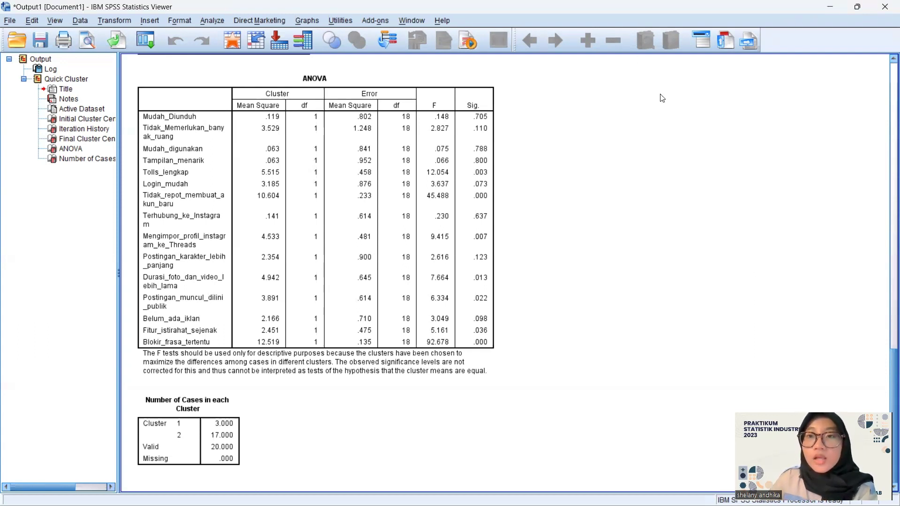
pyautogui.click(490, 161)
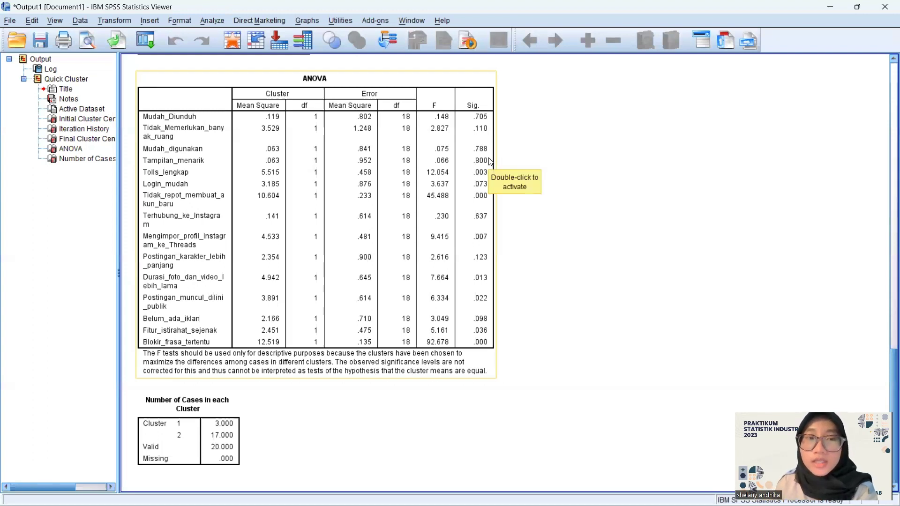
pyautogui.click(670, 167)
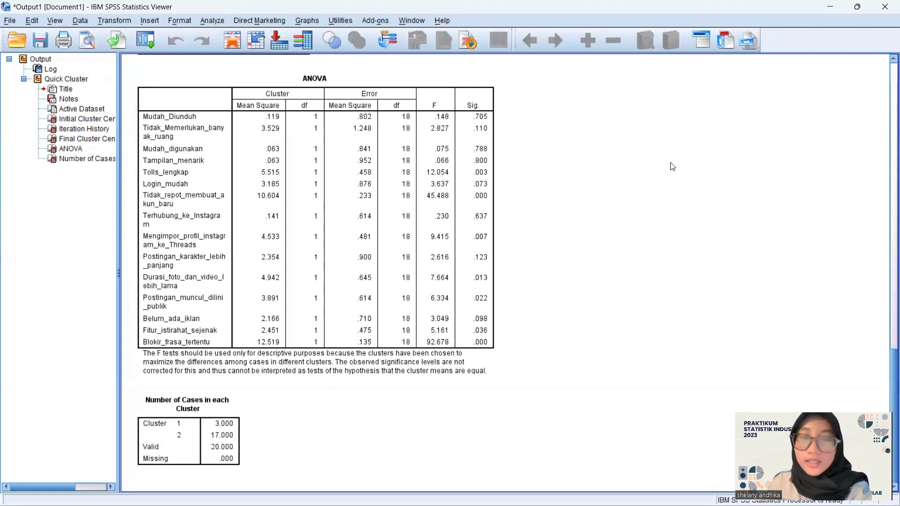
pyautogui.click(204, 265)
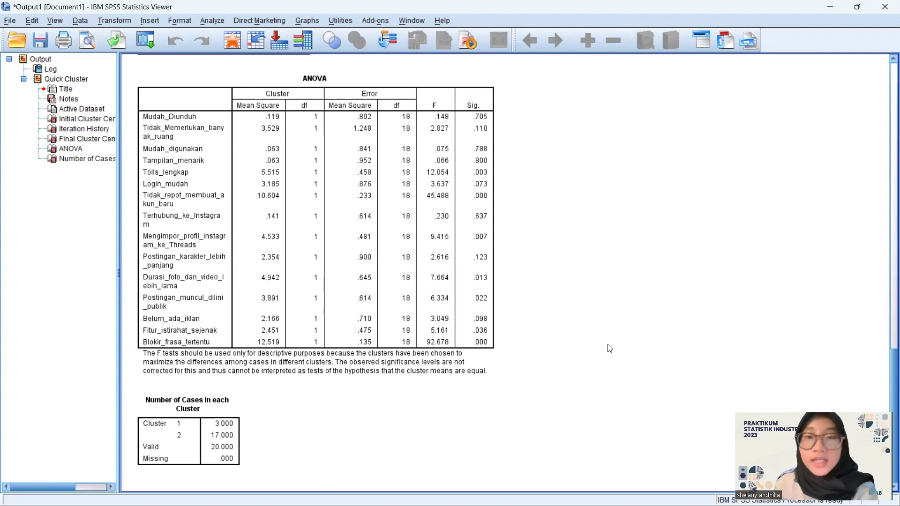
pyautogui.click(173, 287)
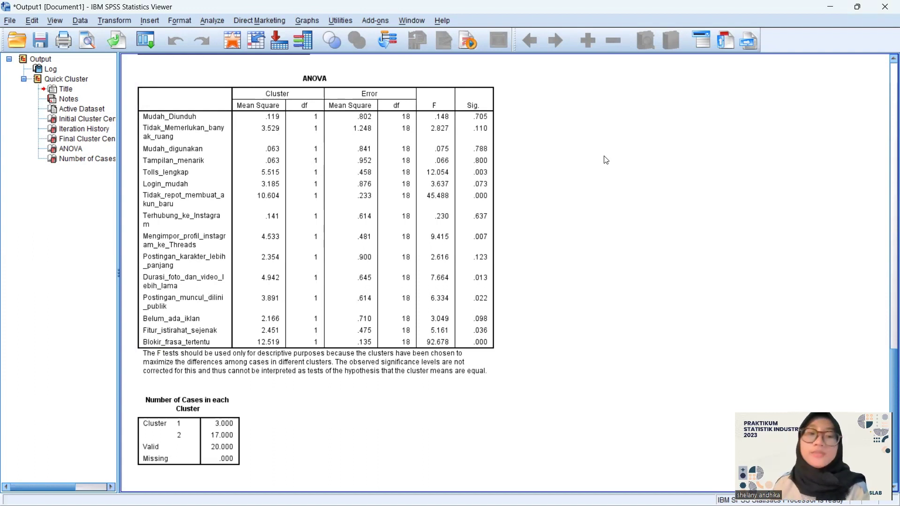
pyautogui.click(417, 358)
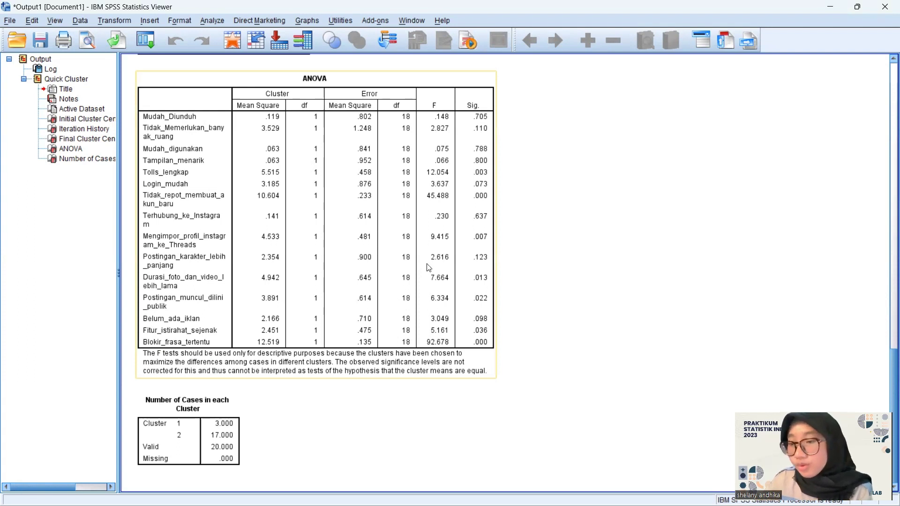
pyautogui.click(575, 276)
pyautogui.click(234, 429)
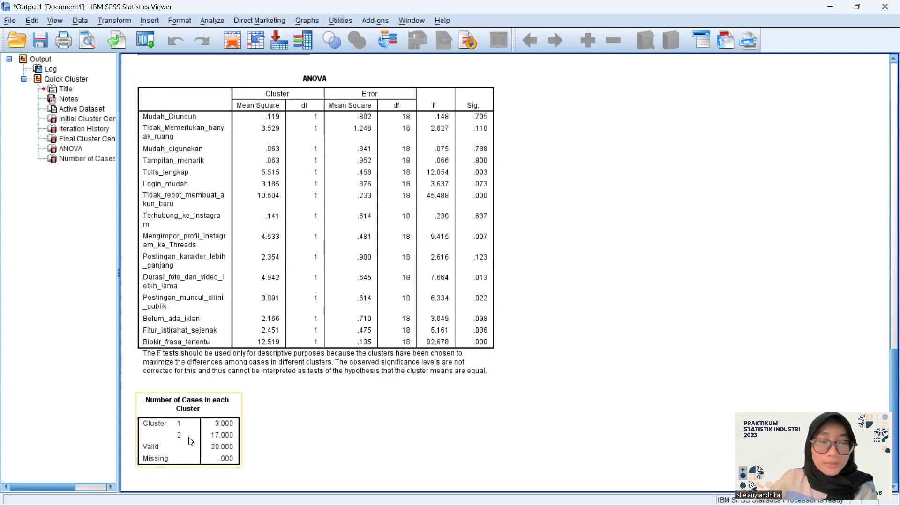
pyautogui.click(263, 411)
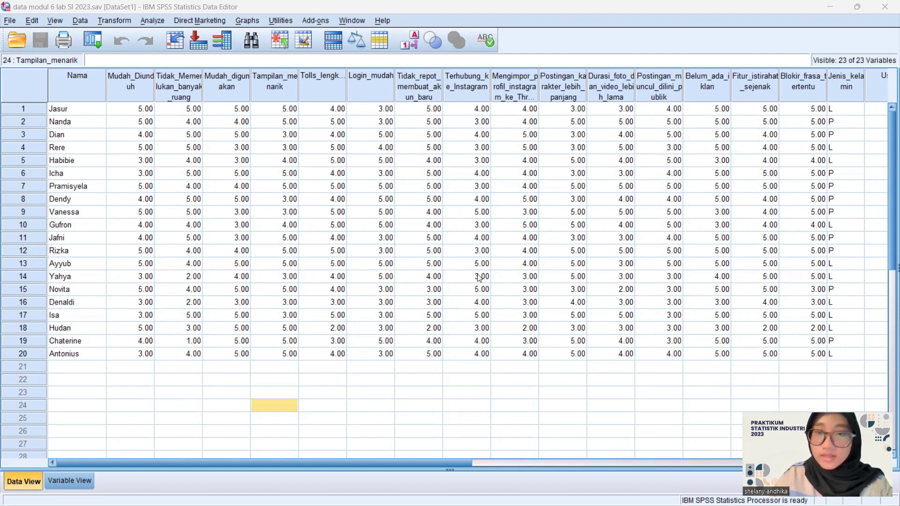
# - Start a hierarchical cluster analysis of the variables Mudah_Diunduh through Blokir_frasa_tertentu, with cases labelled by Nama
pyautogui.click(334, 392)
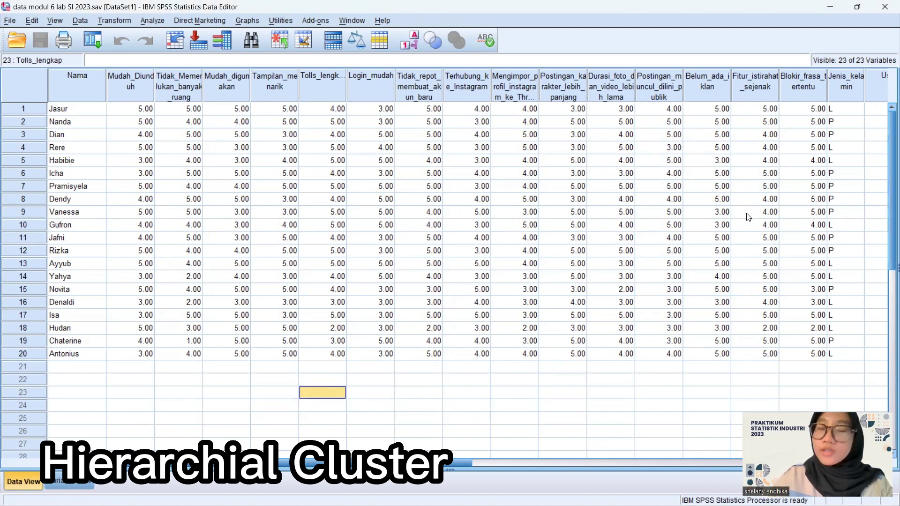
pyautogui.click(153, 21)
pyautogui.moveTo(211, 186)
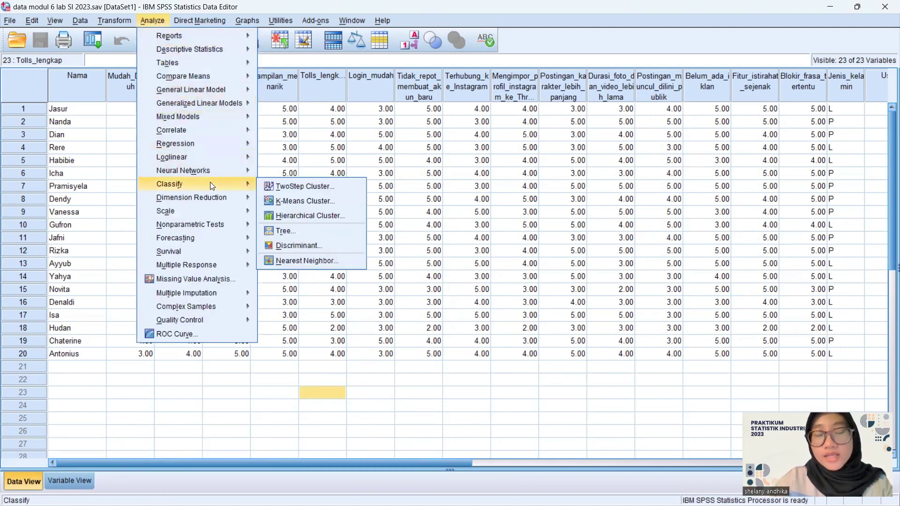
pyautogui.click(298, 215)
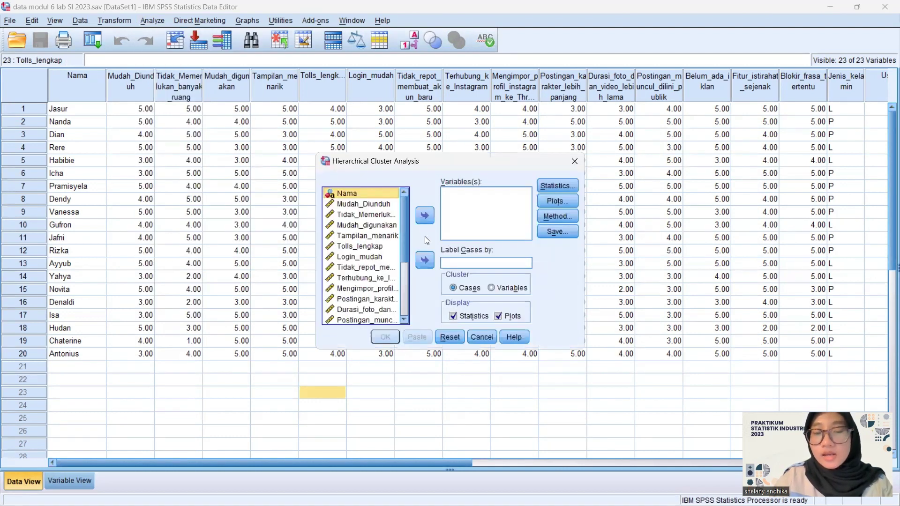
pyautogui.click(381, 205)
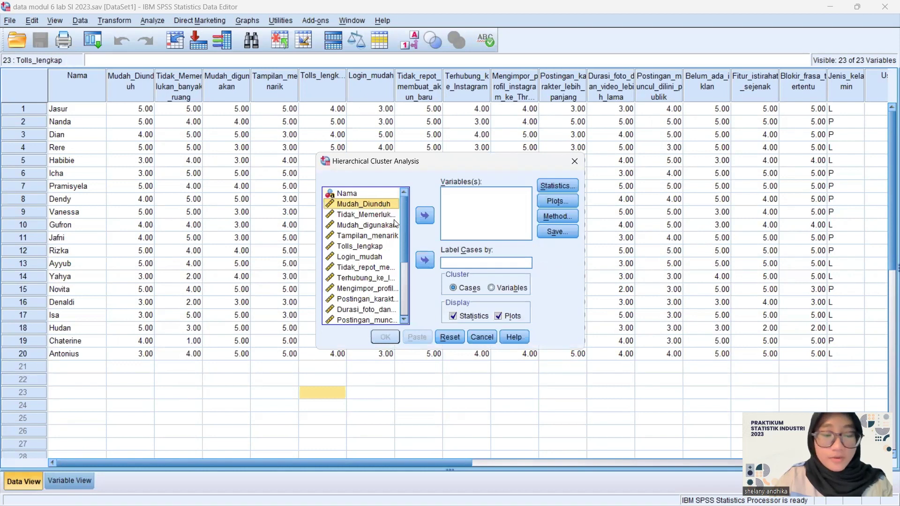
pyautogui.moveTo(405, 242); pyautogui.dragTo(404, 273)
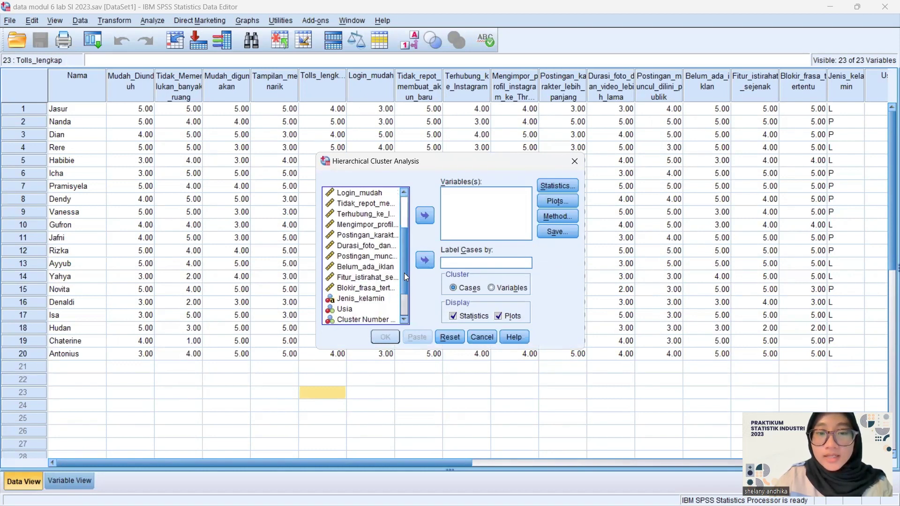
pyautogui.keyDown('shift'); pyautogui.click(369, 290); pyautogui.keyUp('shift')
pyautogui.moveTo(404, 255); pyautogui.dragTo(406, 215)
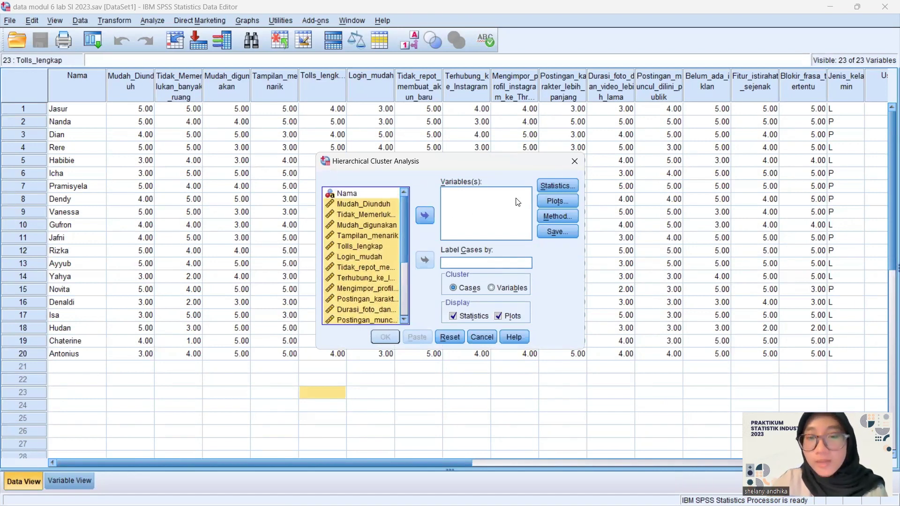
pyautogui.click(432, 218)
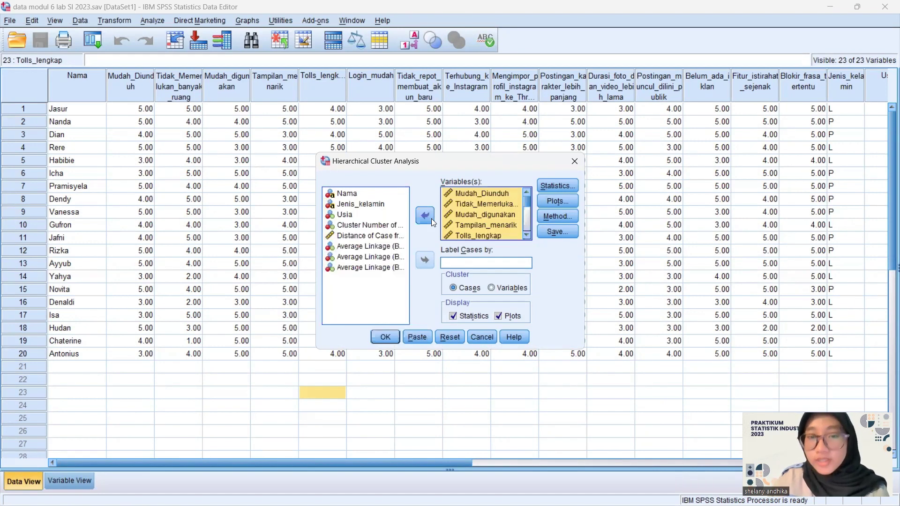
pyautogui.click(356, 194)
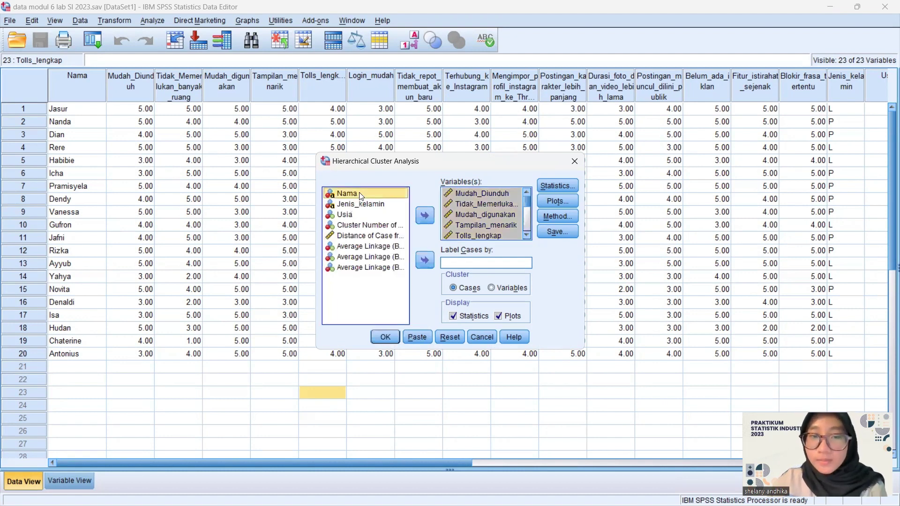
pyautogui.click(426, 261)
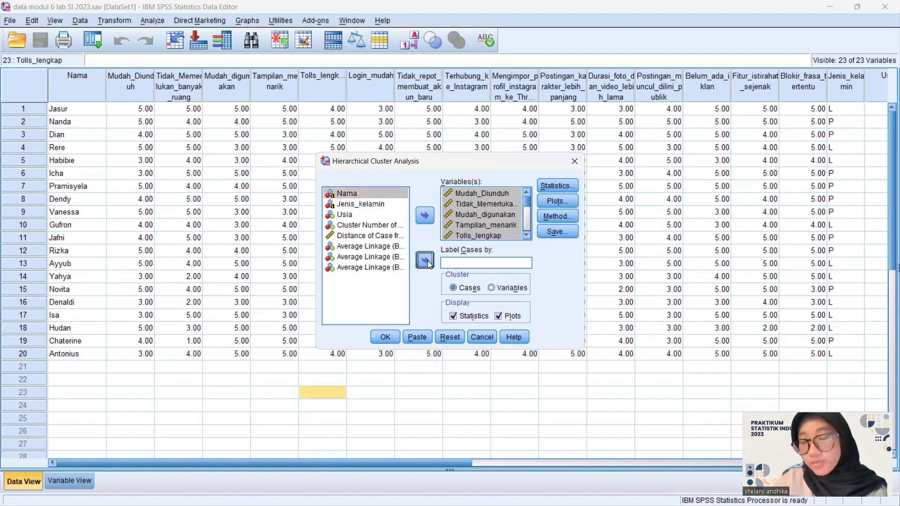
# - Add the proximity matrix to the analysis statistics and report cluster membership for a range of 2 to 4 clusters
pyautogui.click(562, 186)
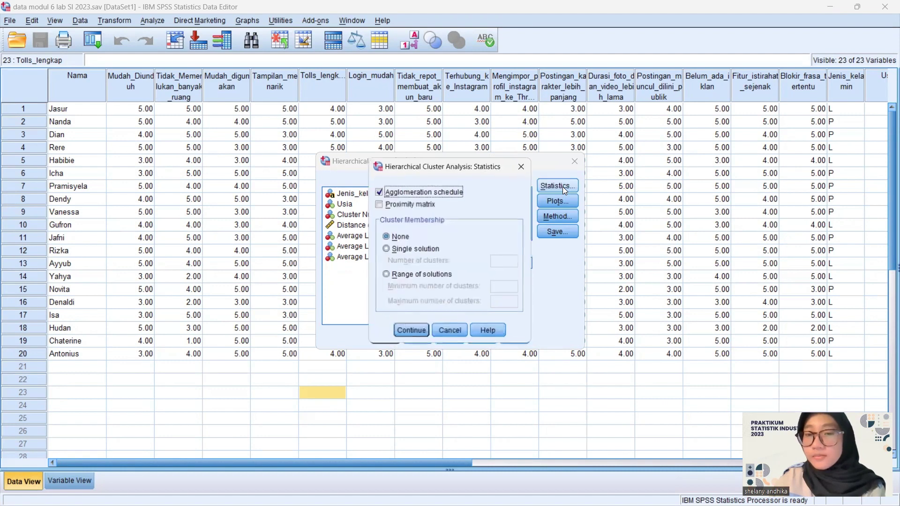
pyautogui.click(380, 205)
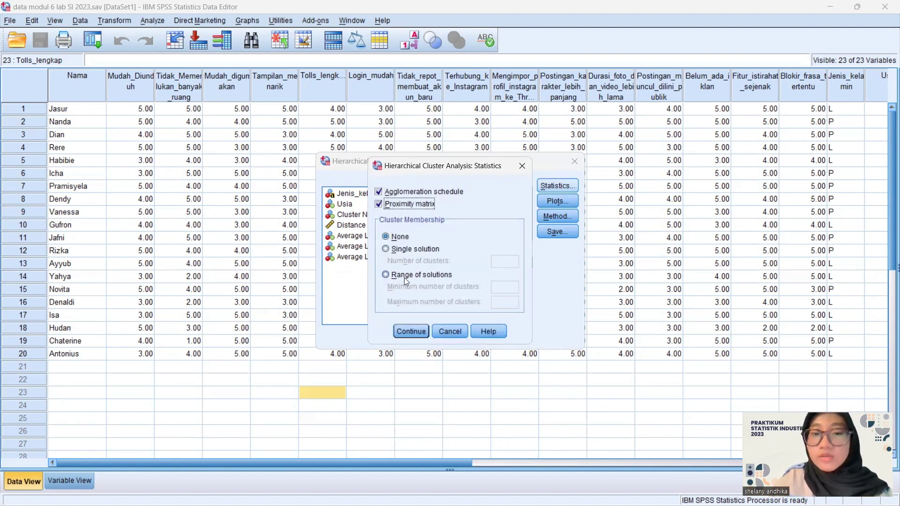
pyautogui.click(387, 275)
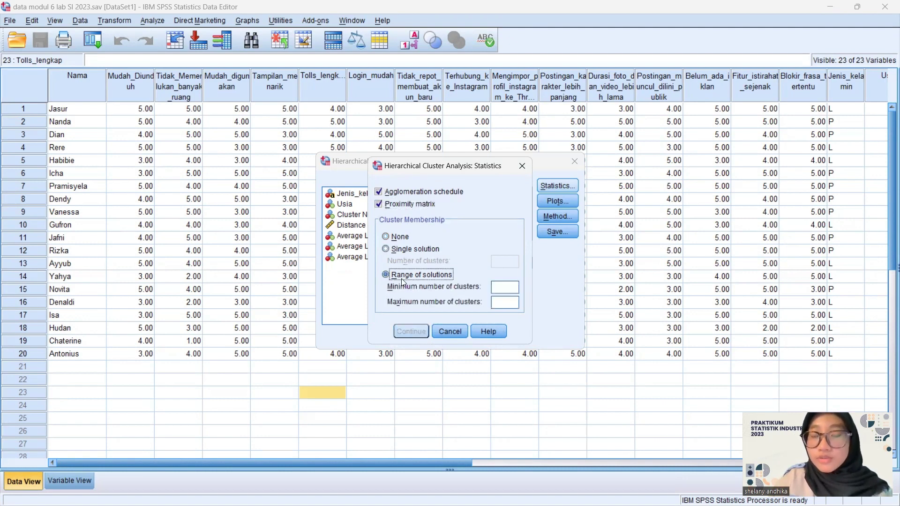
pyautogui.click(496, 285)
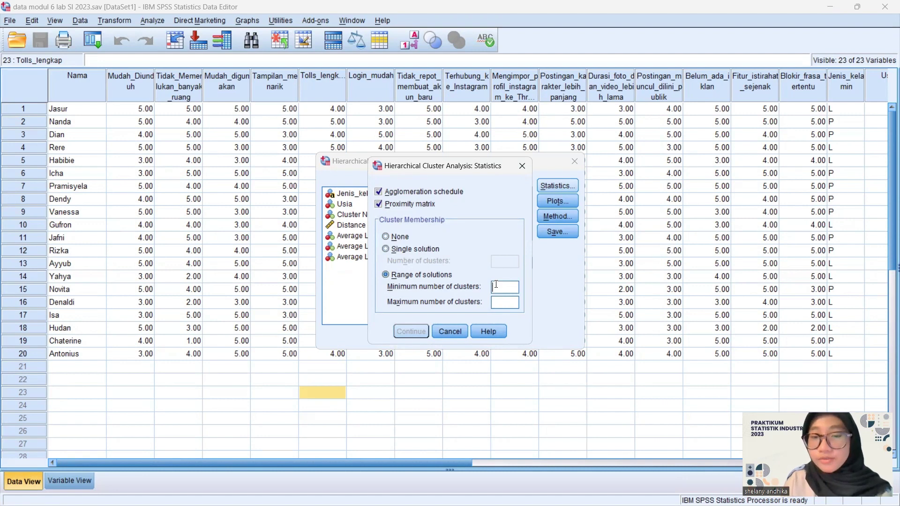
pyautogui.write('2')
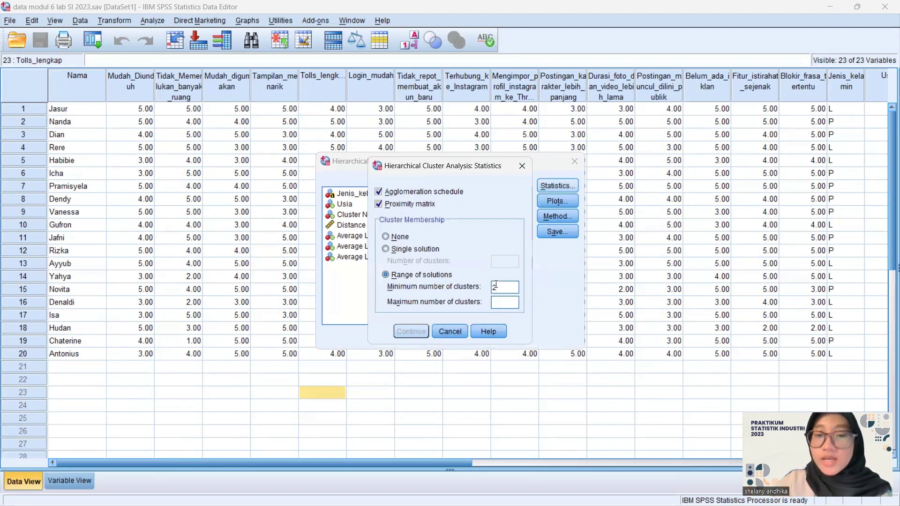
pyautogui.click(504, 304)
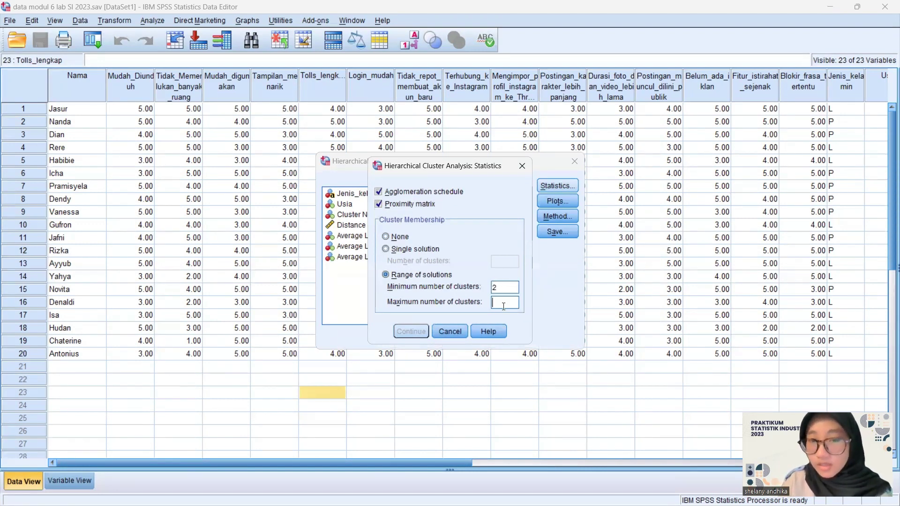
pyautogui.write('4')
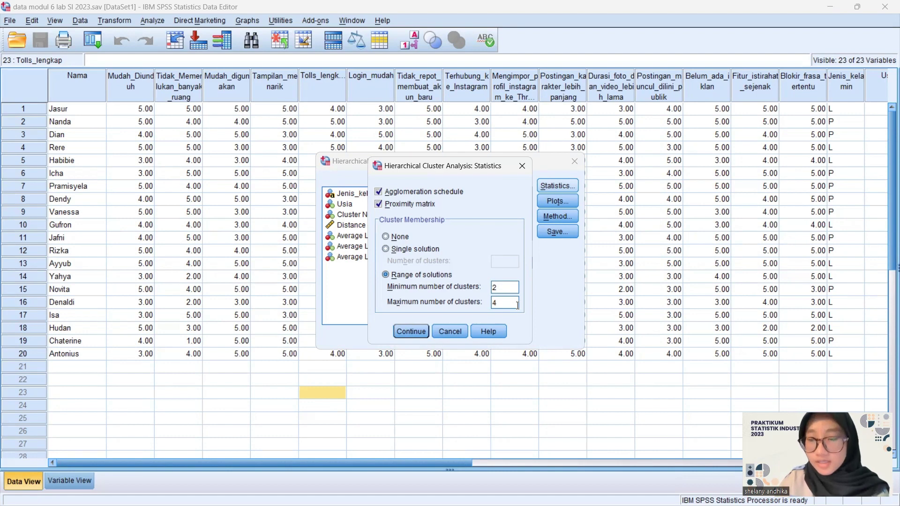
pyautogui.click(408, 333)
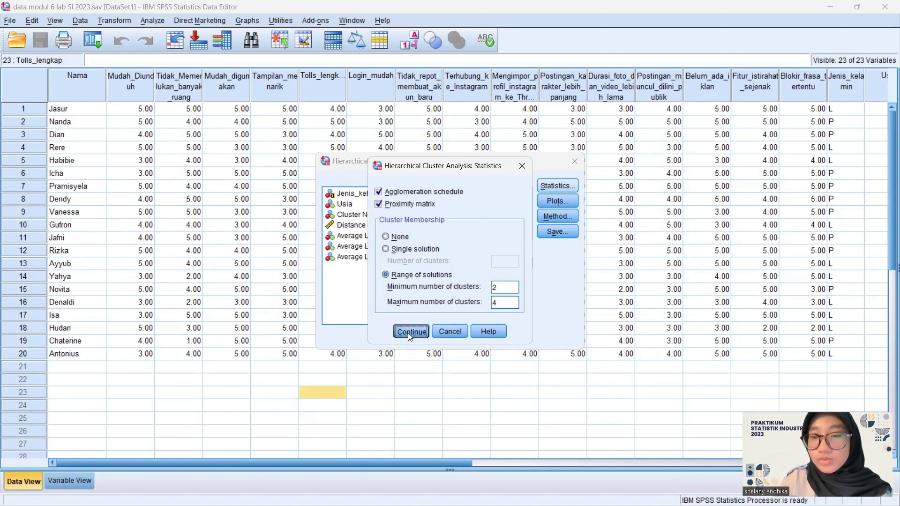
# - Include a dendrogram in the plots of the hierarchical cluster analysis
pyautogui.click(556, 202)
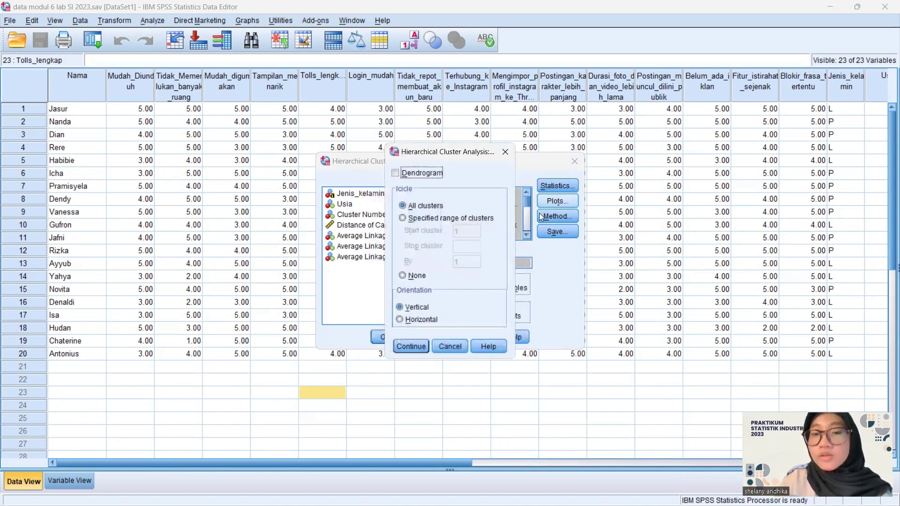
pyautogui.click(395, 173)
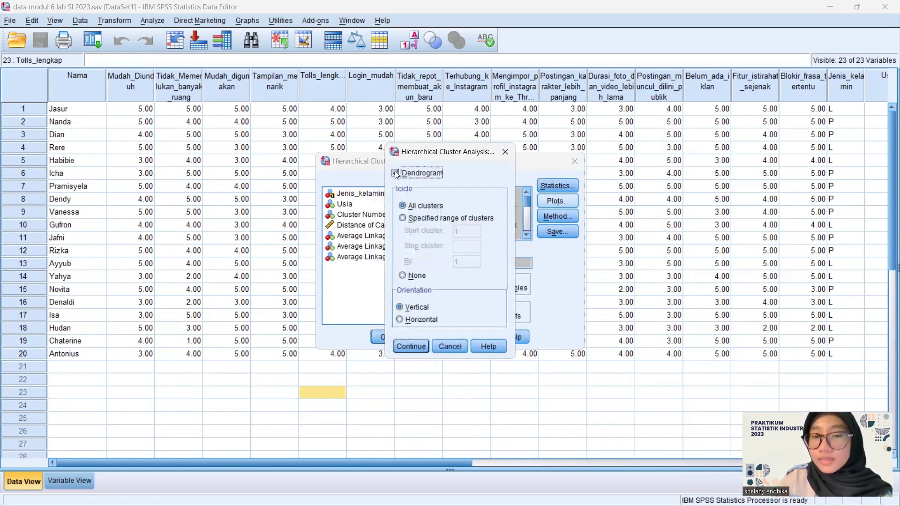
pyautogui.click(410, 346)
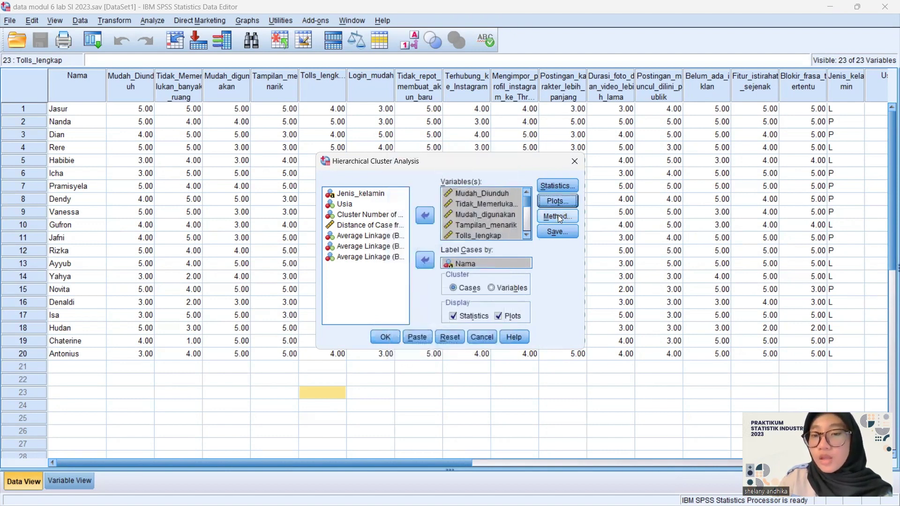
# - Choose Between-groups linkage as the cluster method and Squared Euclidean distance as the interval measure
pyautogui.click(557, 215)
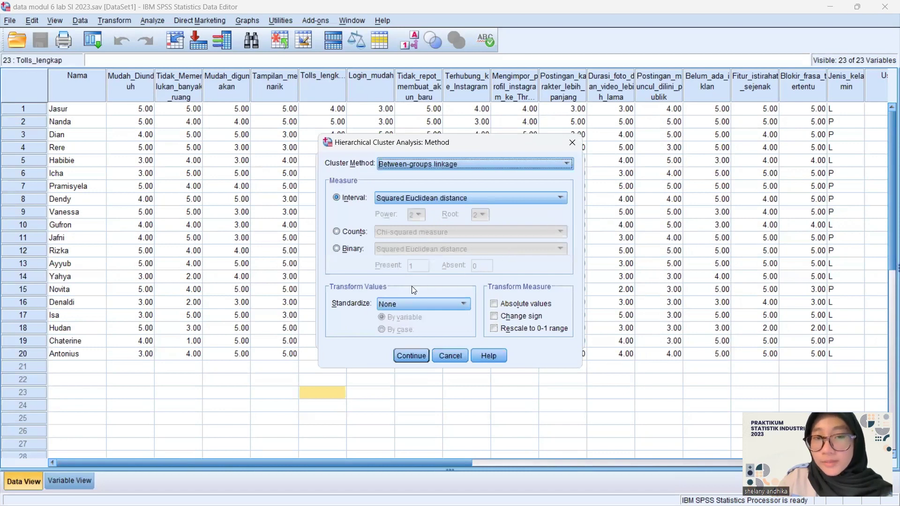
pyautogui.click(493, 167)
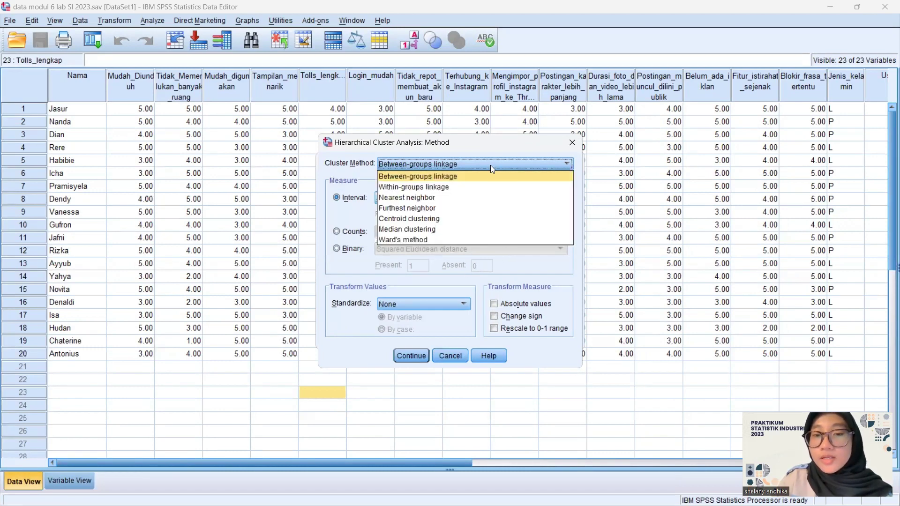
pyautogui.click(492, 177)
pyautogui.click(489, 198)
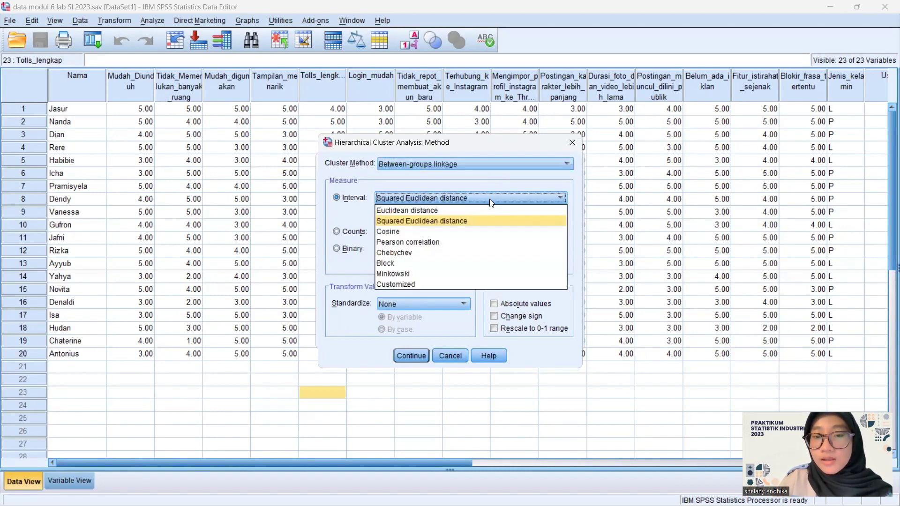
pyautogui.click(484, 220)
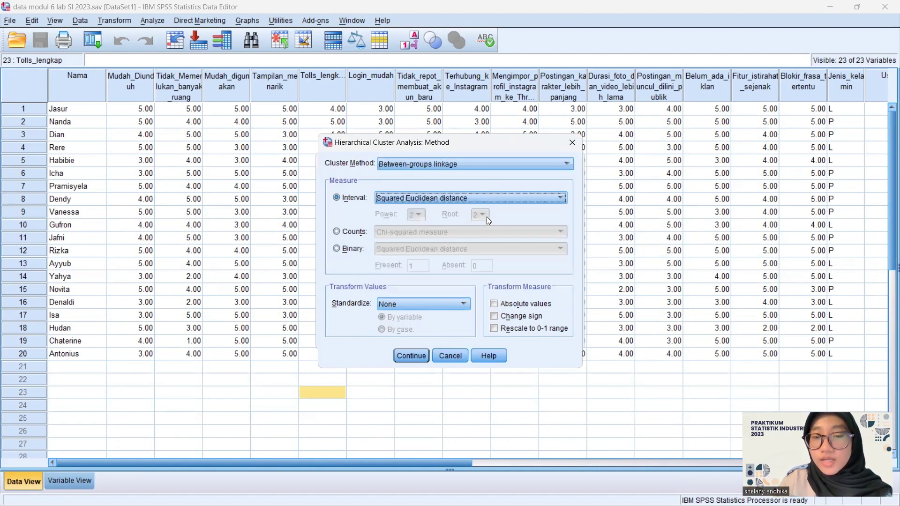
pyautogui.click(414, 352)
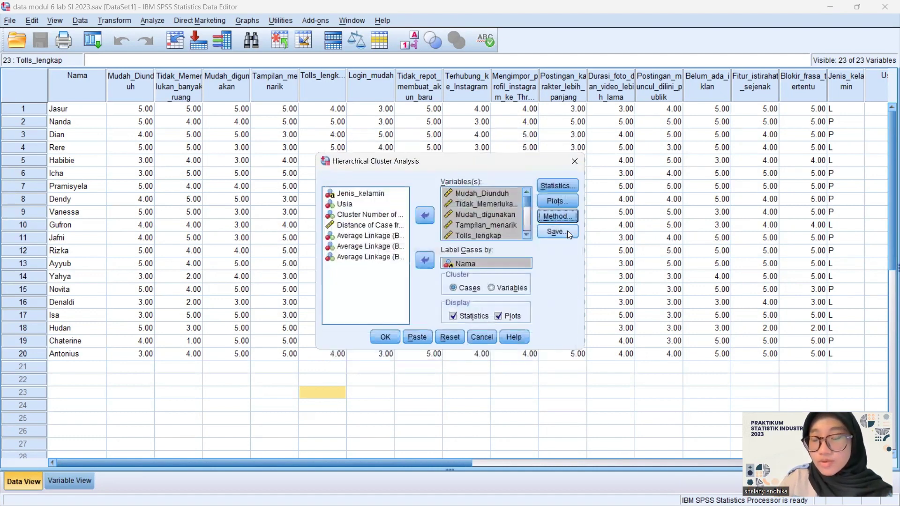
# - Save cluster membership as new variables for a range of solutions from 2 to 4 clusters
pyautogui.click(567, 231)
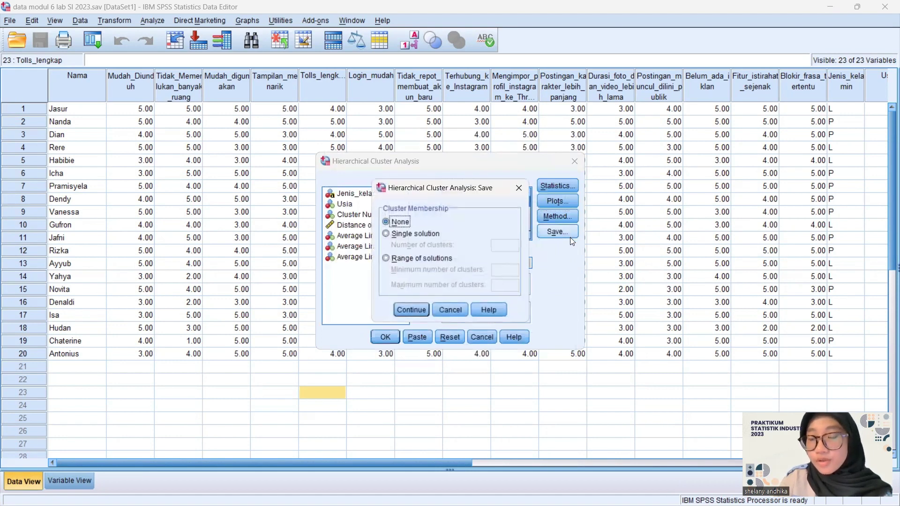
pyautogui.click(388, 258)
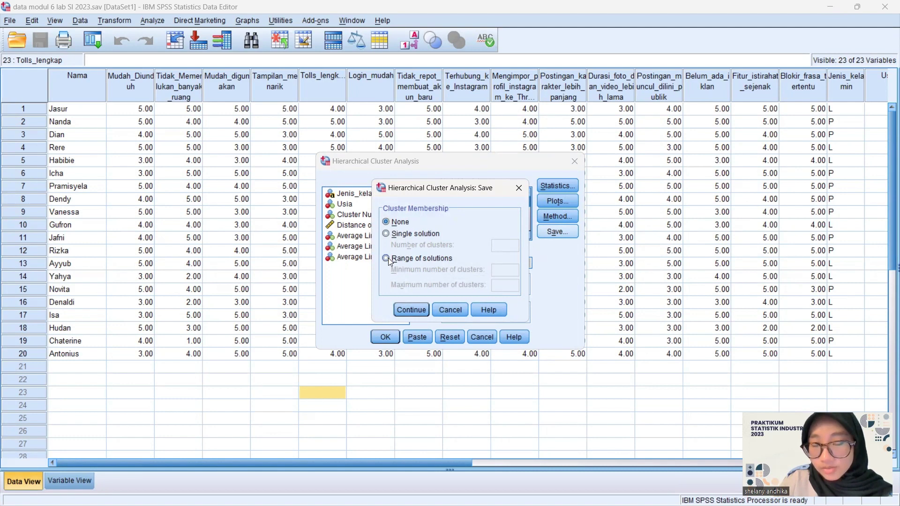
pyautogui.click(494, 269)
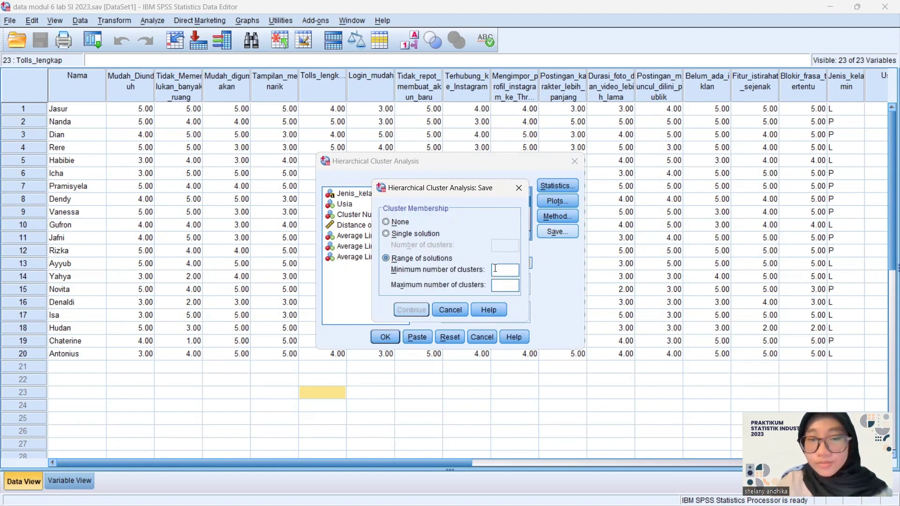
pyautogui.write('2')
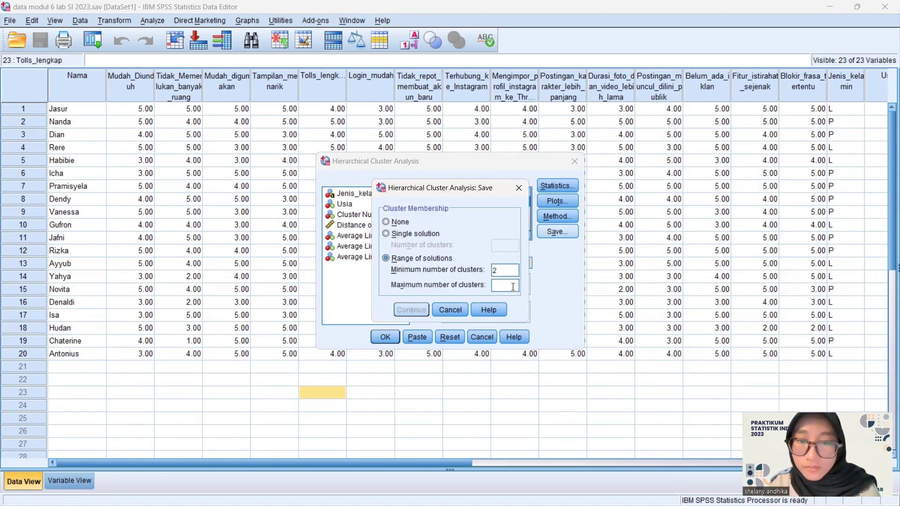
pyautogui.click(513, 286)
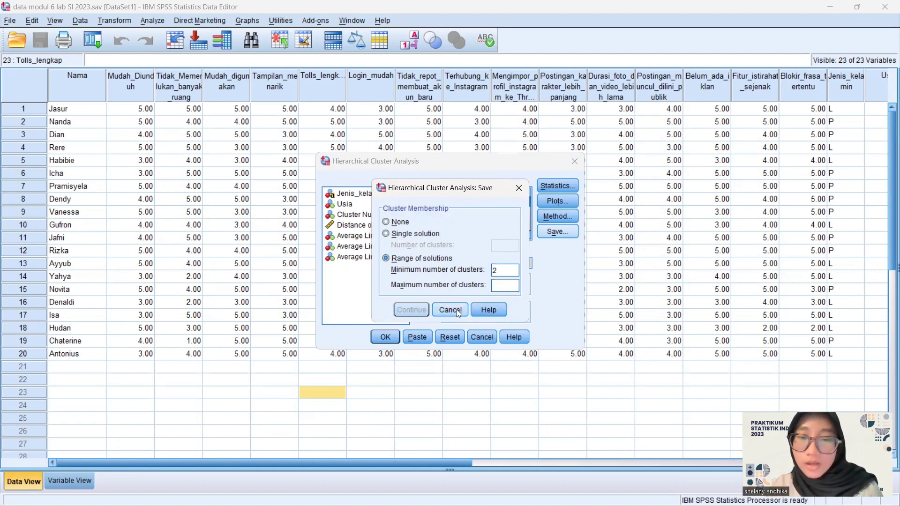
pyautogui.write('4')
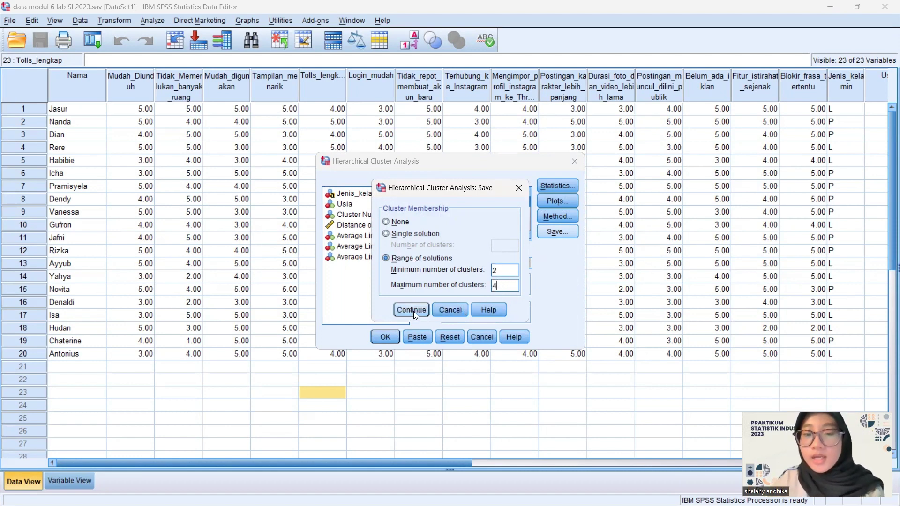
pyautogui.click(413, 311)
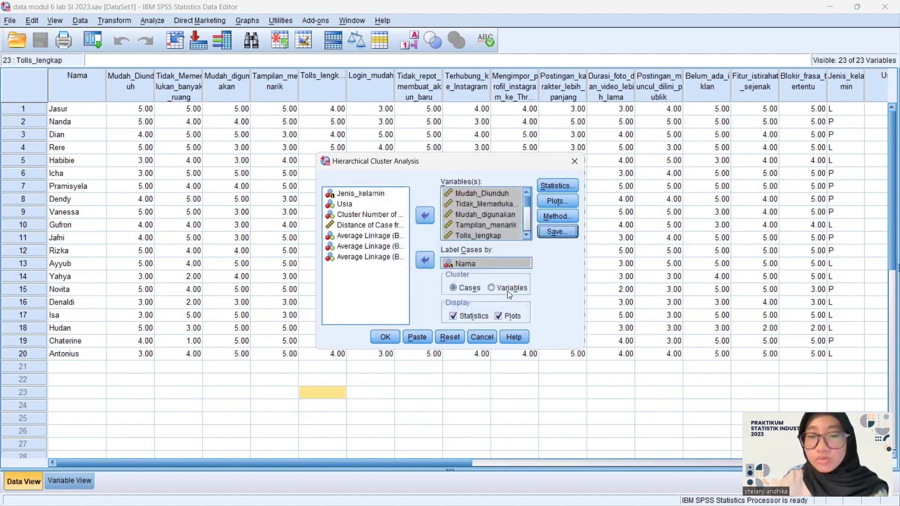
# - Run the hierarchical cluster analysis and review its Case Processing Summary and Proximity Matrix in the output
pyautogui.click(382, 338)
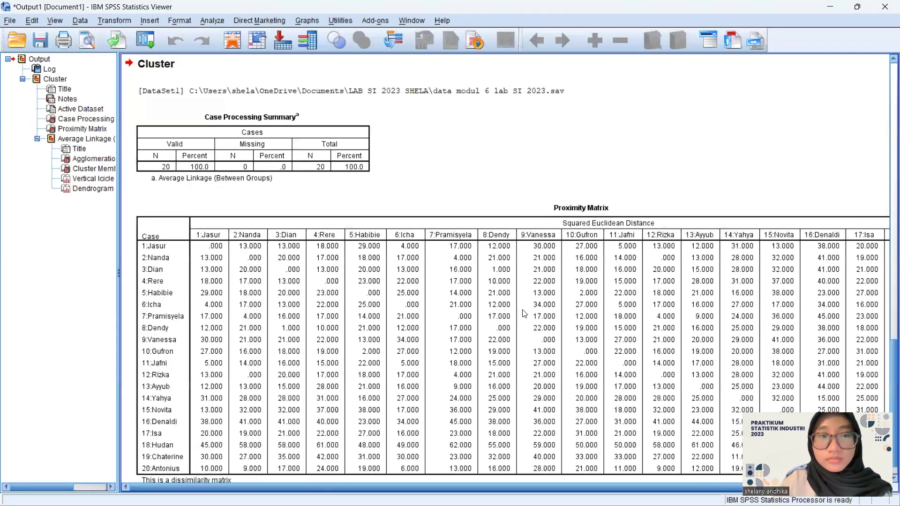
pyautogui.scroll(-3, 418, 221)
pyautogui.scroll(-3, 420, 231)
pyautogui.scroll(8, 422, 232)
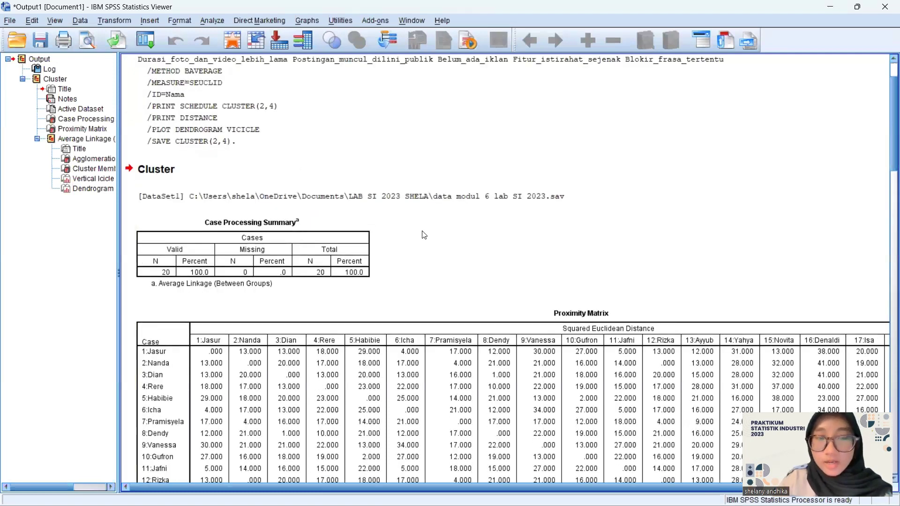
pyautogui.scroll(-3, 425, 234)
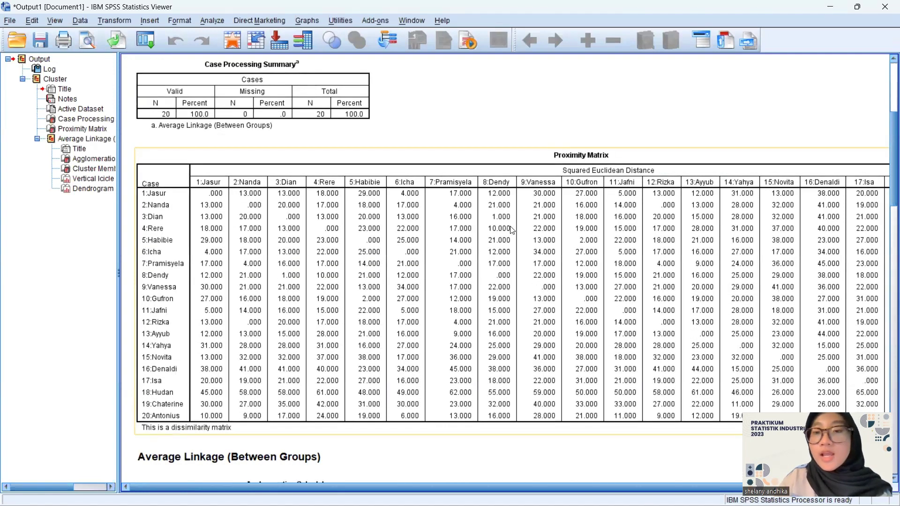
# - Look through the whole hierarchical cluster output, from the Proximity Matrix and Agglomeration Schedule down to the dendrogram and back up
pyautogui.scroll(-3, 452, 310)
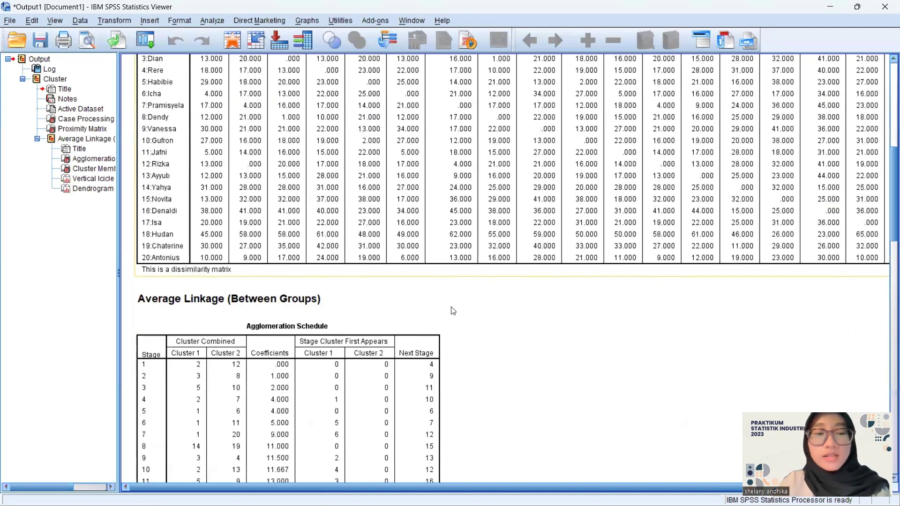
pyautogui.scroll(-3, 453, 311)
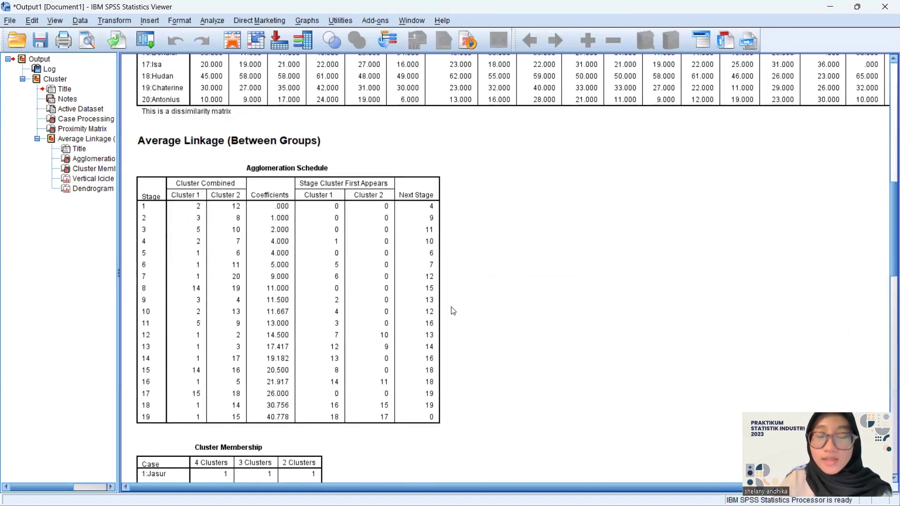
pyautogui.scroll(-7, 453, 310)
pyautogui.scroll(1, 453, 311)
pyautogui.scroll(-6, 453, 310)
pyautogui.scroll(-5, 453, 309)
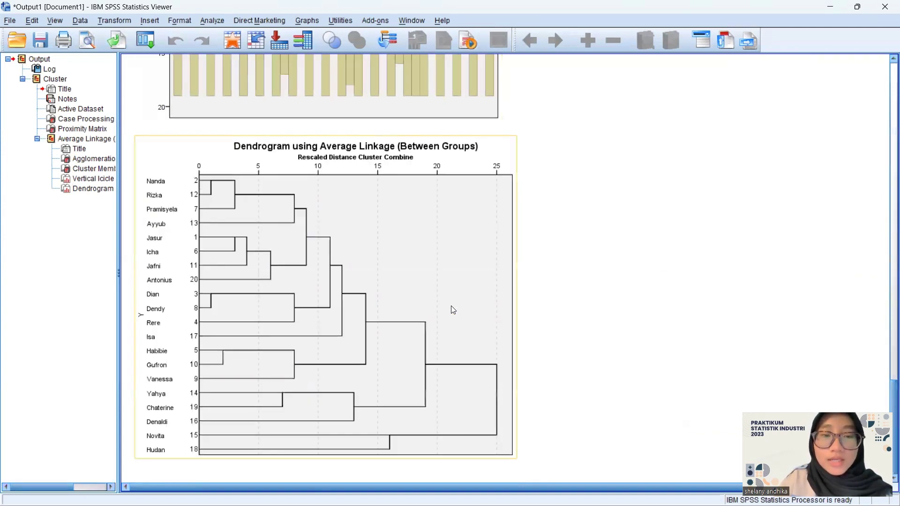
pyautogui.scroll(7, 676, 283)
pyautogui.scroll(10, 676, 282)
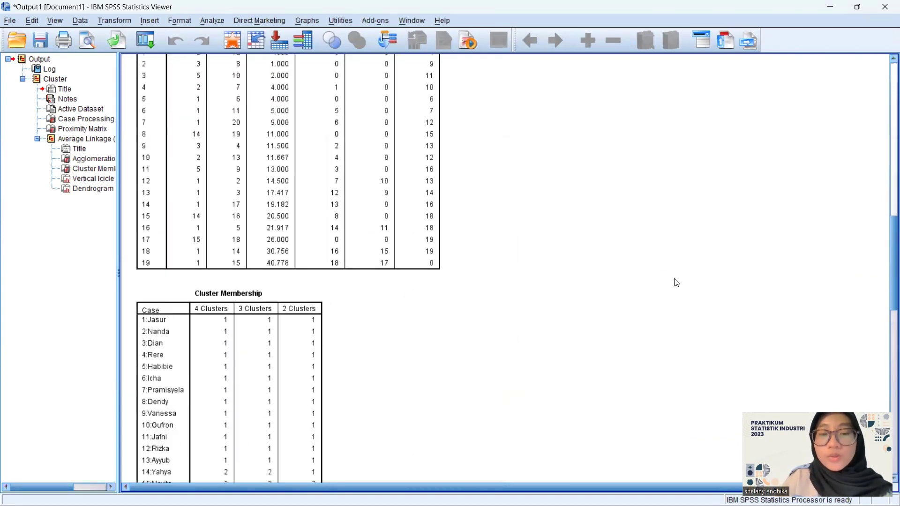
pyautogui.scroll(5, 676, 283)
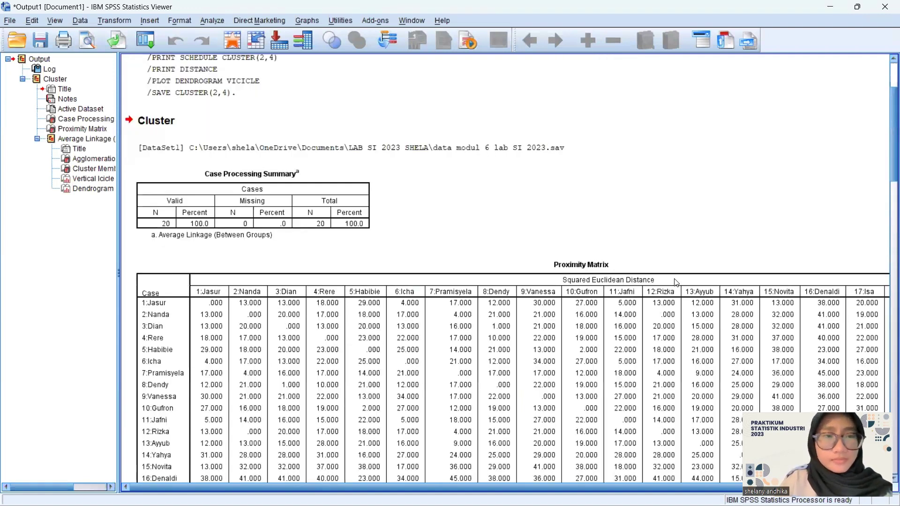
# - Examine the valid, missing and total cases in the Case Processing Summary
pyautogui.scroll(-1, 676, 283)
pyautogui.click(169, 153)
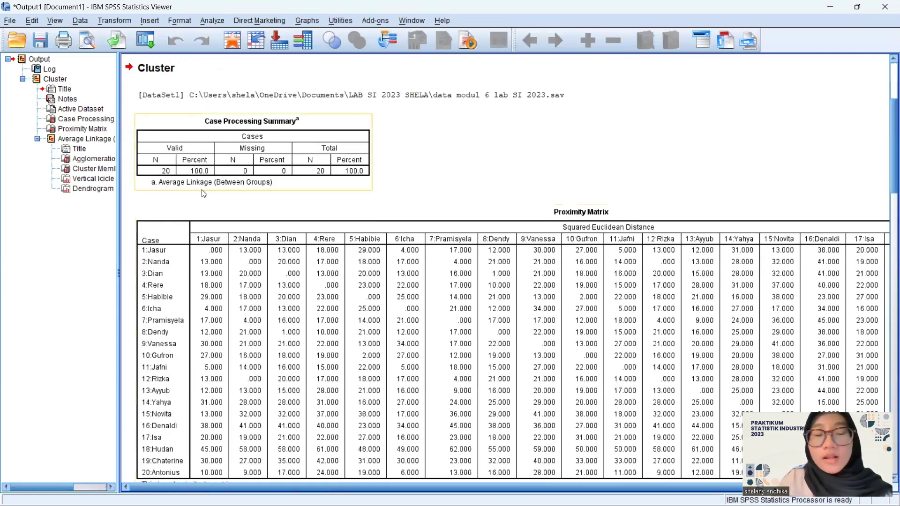
pyautogui.click(385, 174)
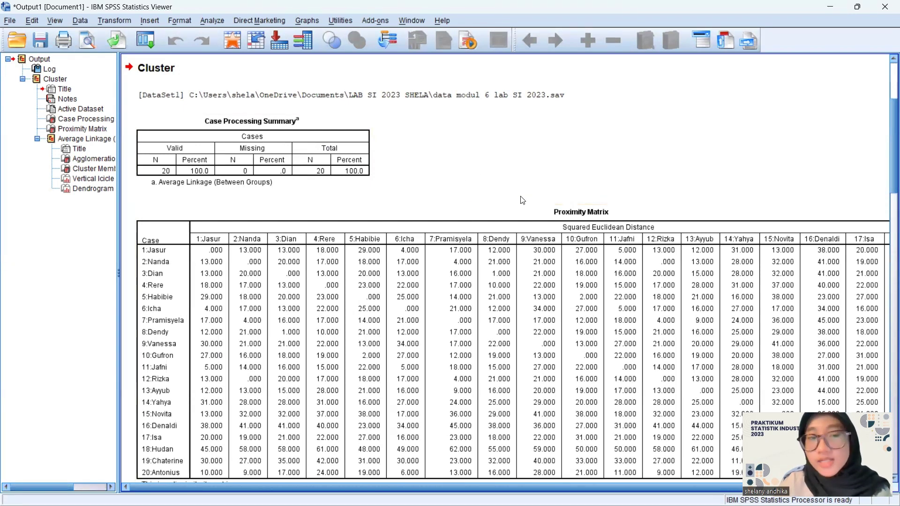
pyautogui.click(154, 152)
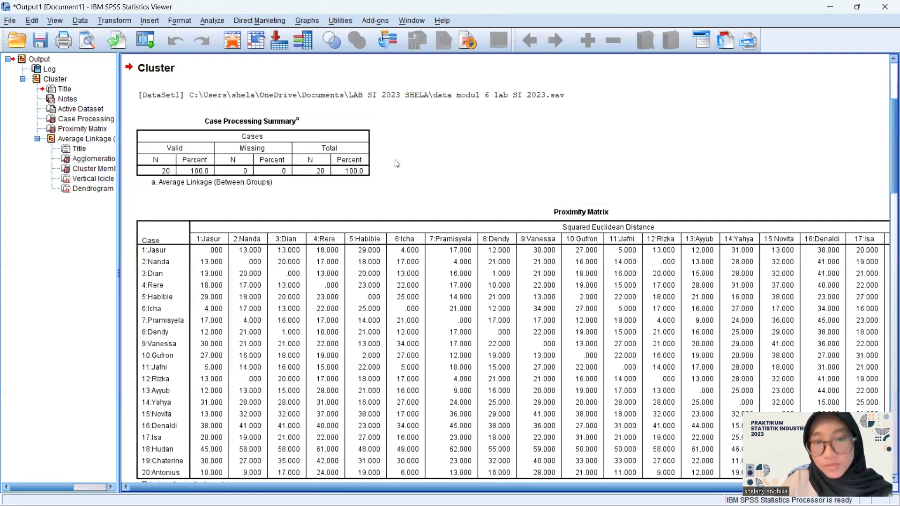
pyautogui.click(734, 94)
pyautogui.click(724, 132)
# - Examine the squared Euclidean distances between cases in the Proximity Matrix
pyautogui.scroll(-3, 707, 137)
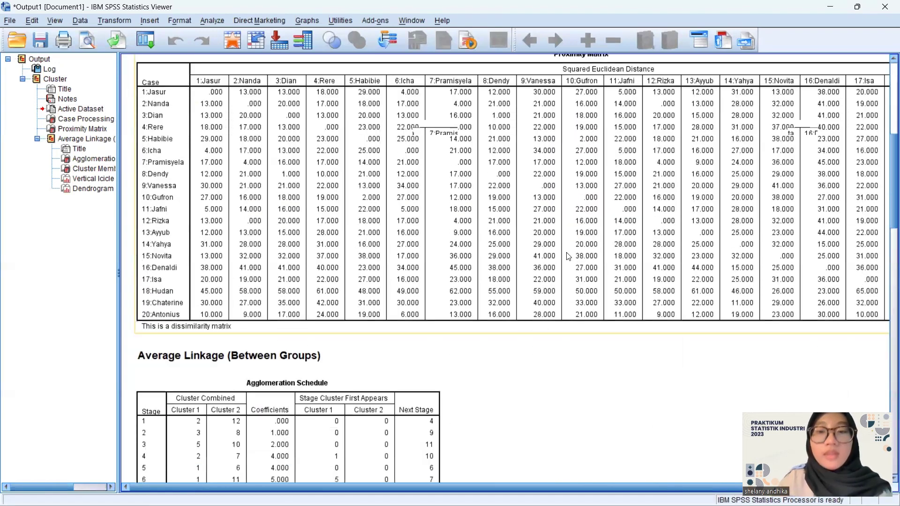
pyautogui.scroll(3, 567, 255)
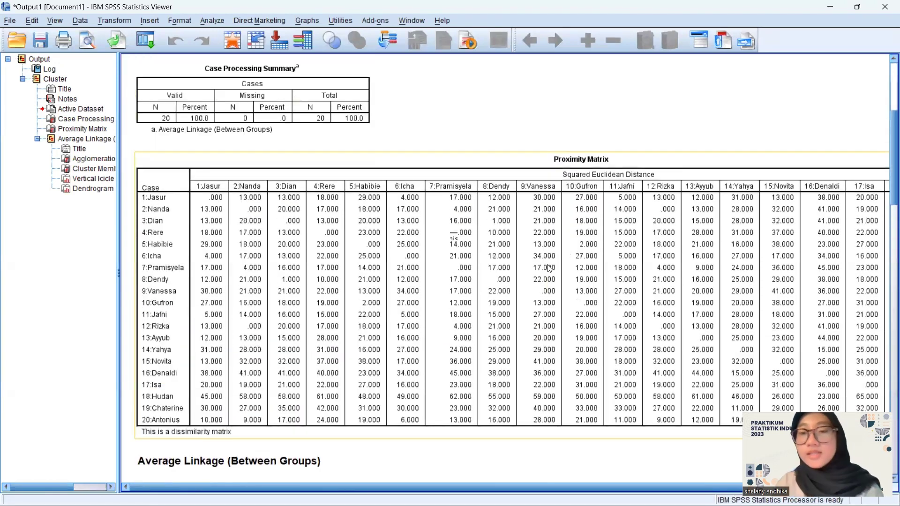
pyautogui.scroll(-2, 643, 126)
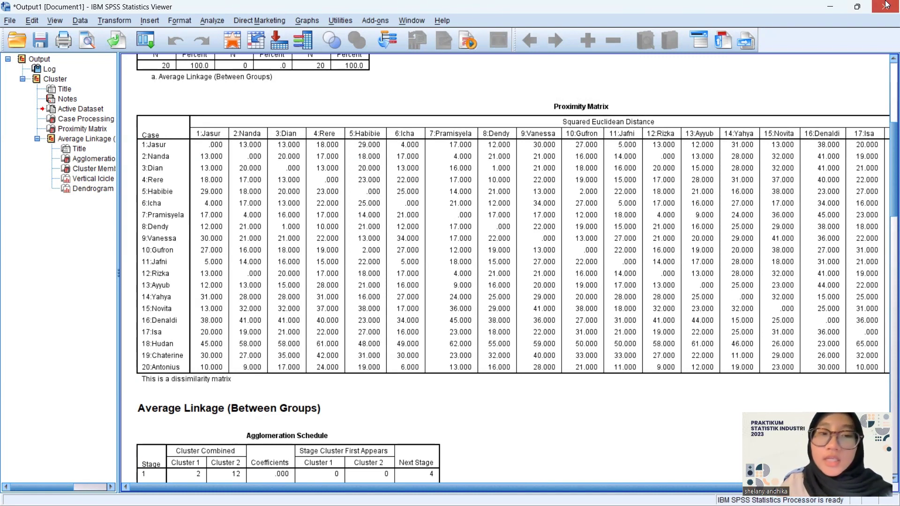
pyautogui.click(330, 286)
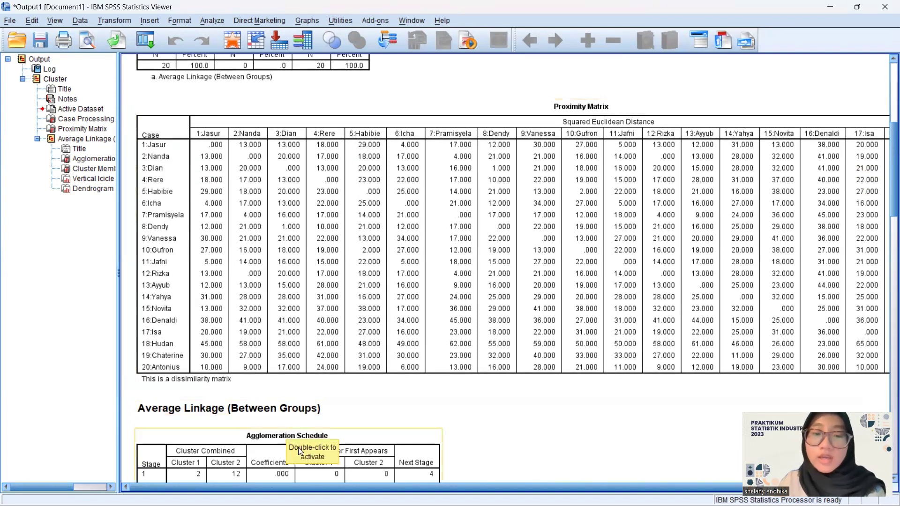
pyautogui.moveTo(326, 487); pyautogui.dragTo(394, 486)
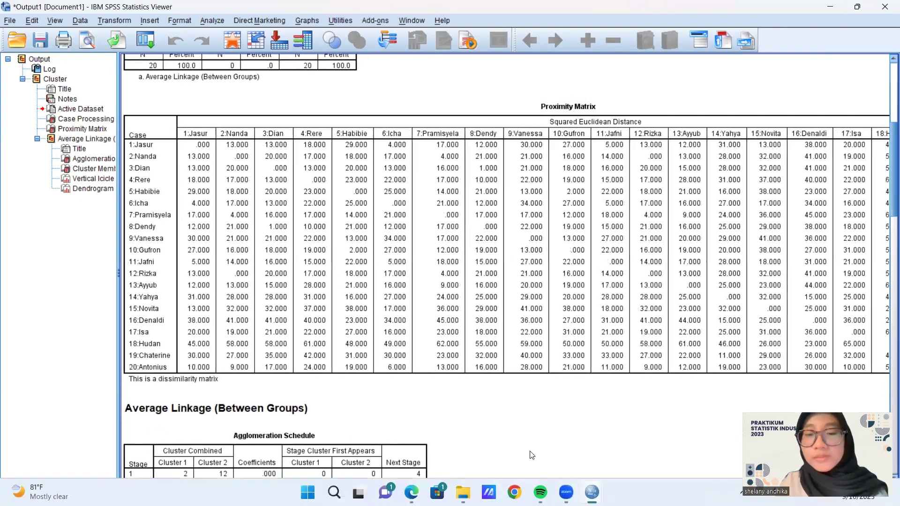
pyautogui.click(342, 385)
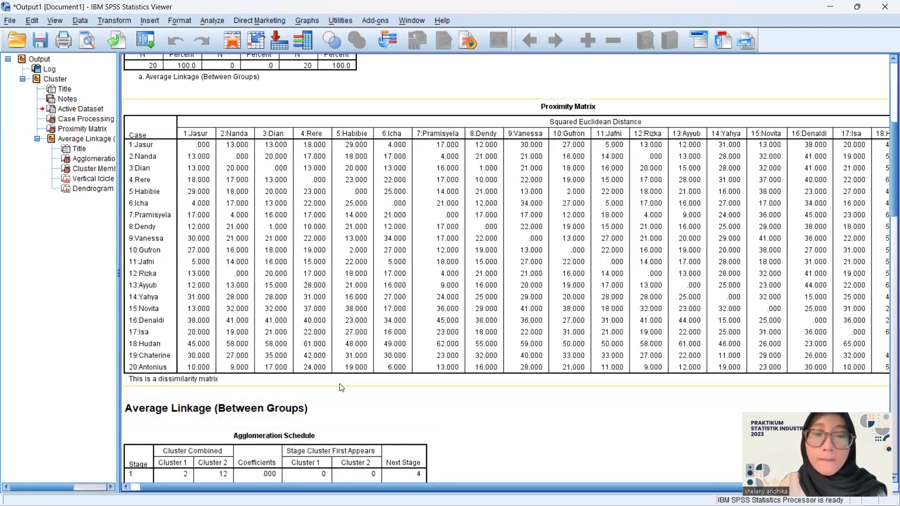
pyautogui.click(676, 89)
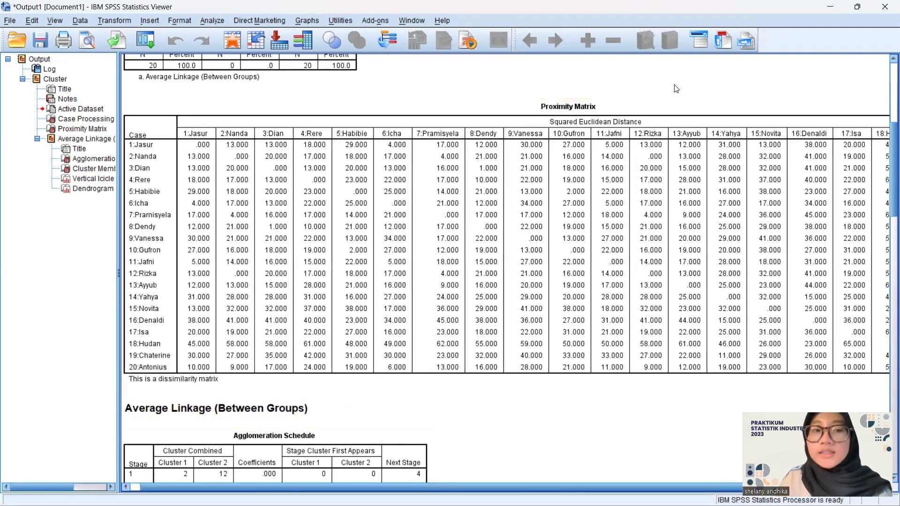
pyautogui.click(640, 109)
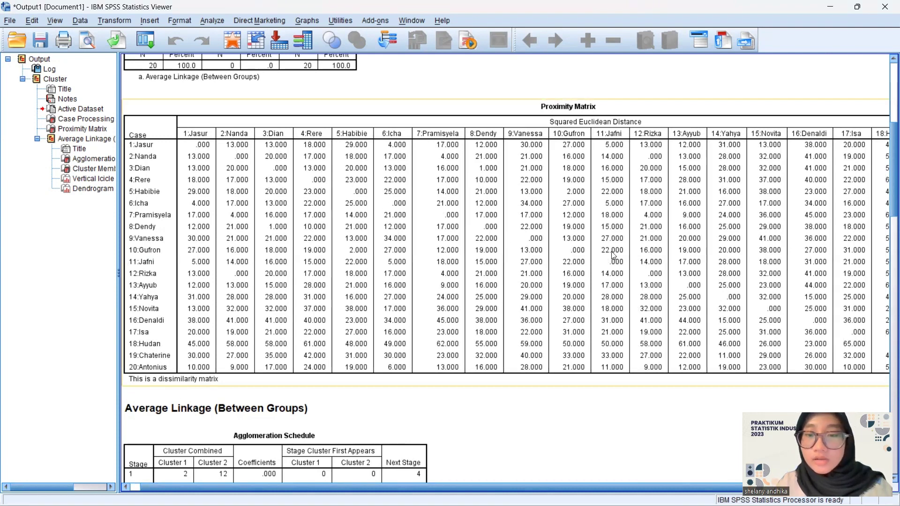
pyautogui.click(204, 150)
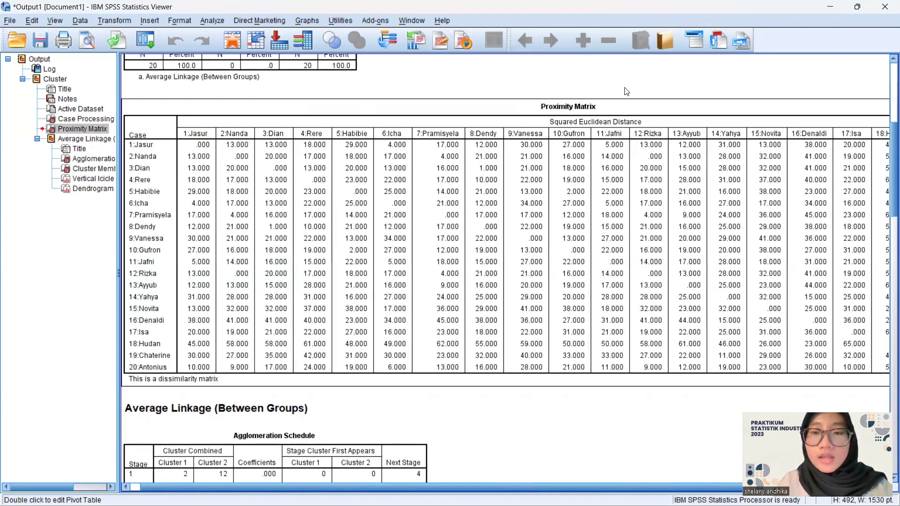
# - Review the Proximity Matrix across its full width, including the columns up to case 20, and compare case distances
pyautogui.click(378, 139)
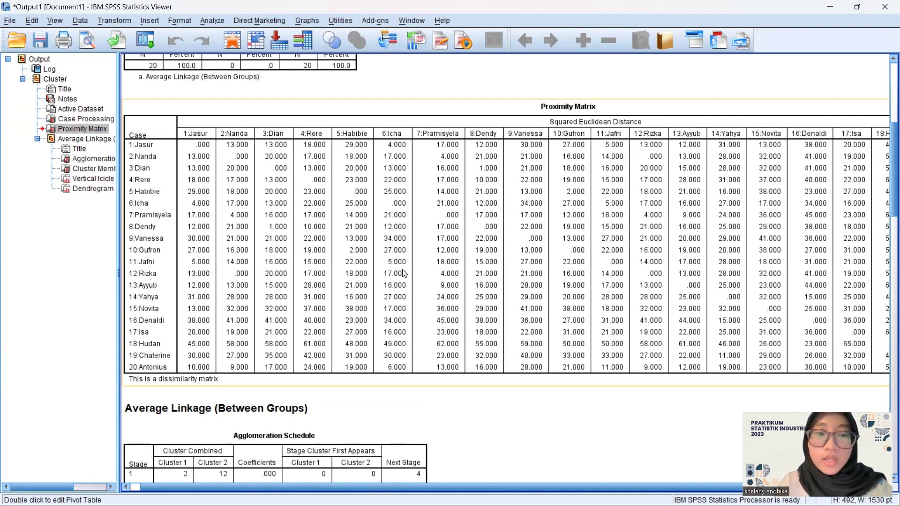
pyautogui.click(420, 411)
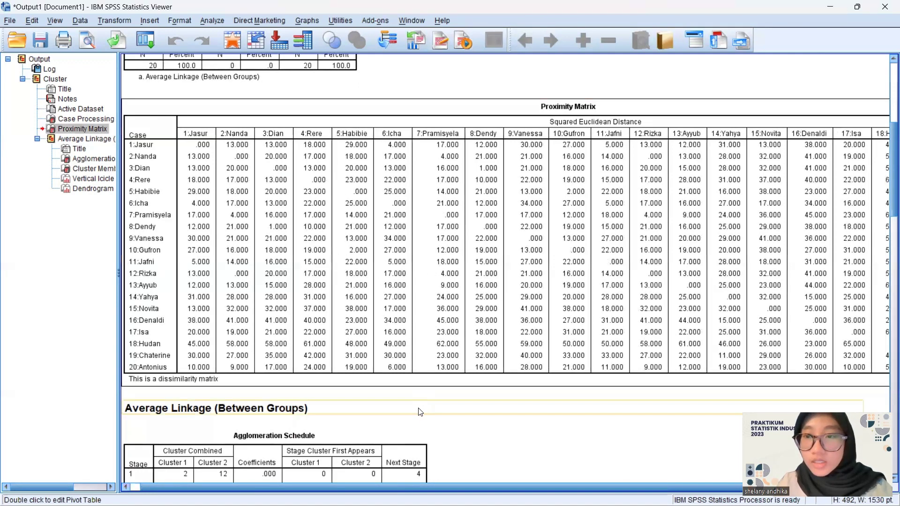
pyautogui.click(406, 485)
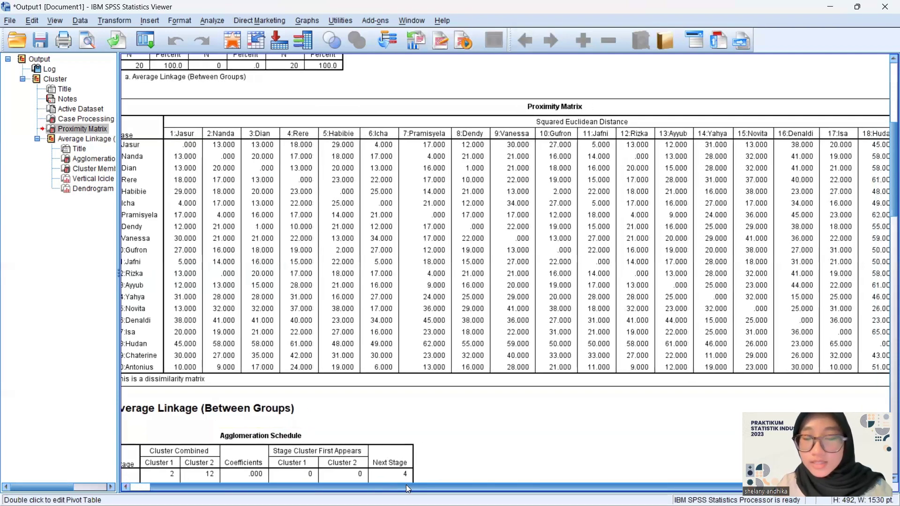
pyautogui.hscroll(5, 406, 485)
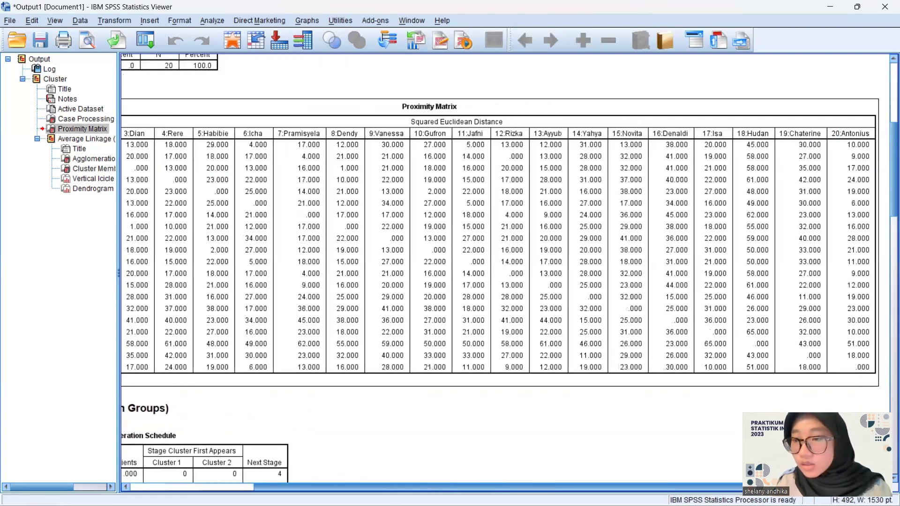
pyautogui.hscroll(-6, 302, 474)
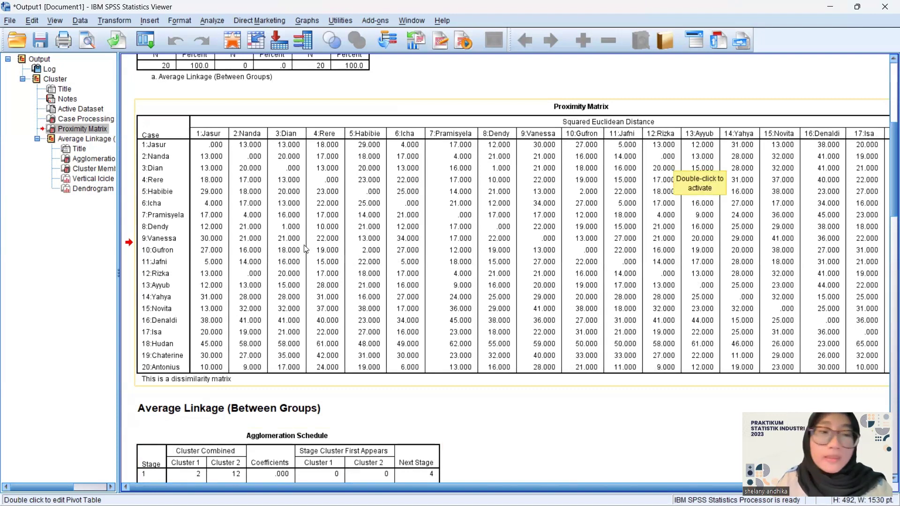
pyautogui.scroll(3, 305, 249)
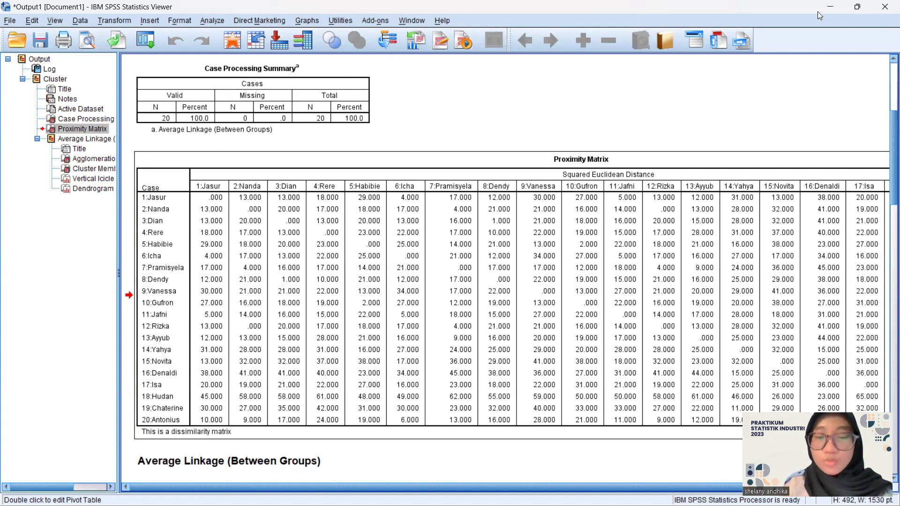
pyautogui.scroll(-3, 690, 227)
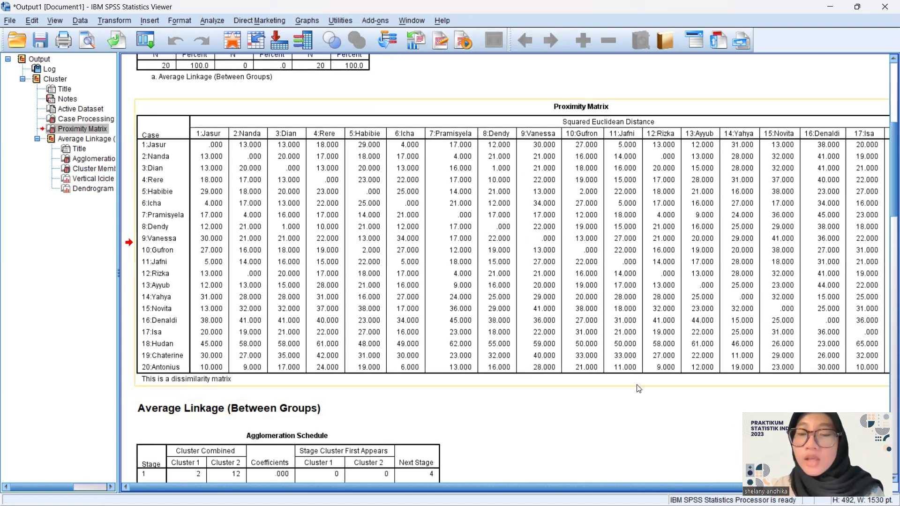
# - Examine the stages, combined clusters and coefficients in the Agglomeration Schedule
pyautogui.scroll(-5, 769, 335)
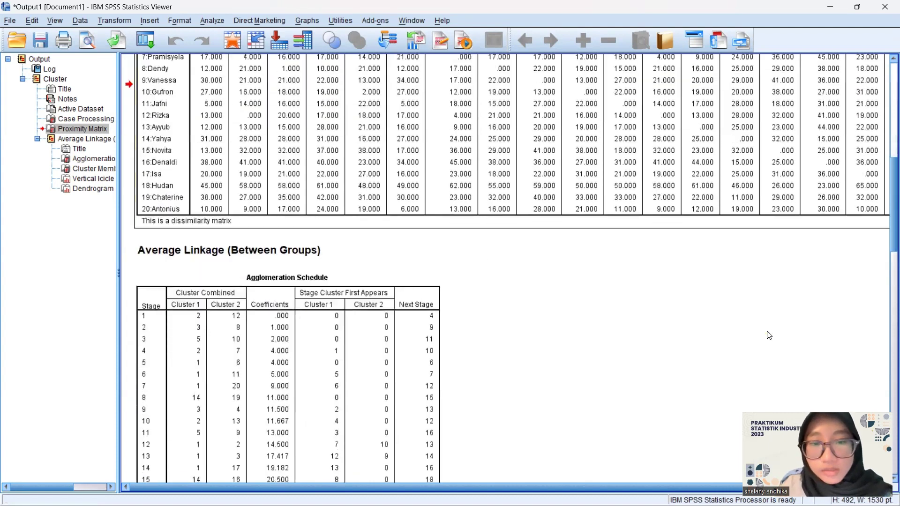
pyautogui.scroll(-1, 633, 350)
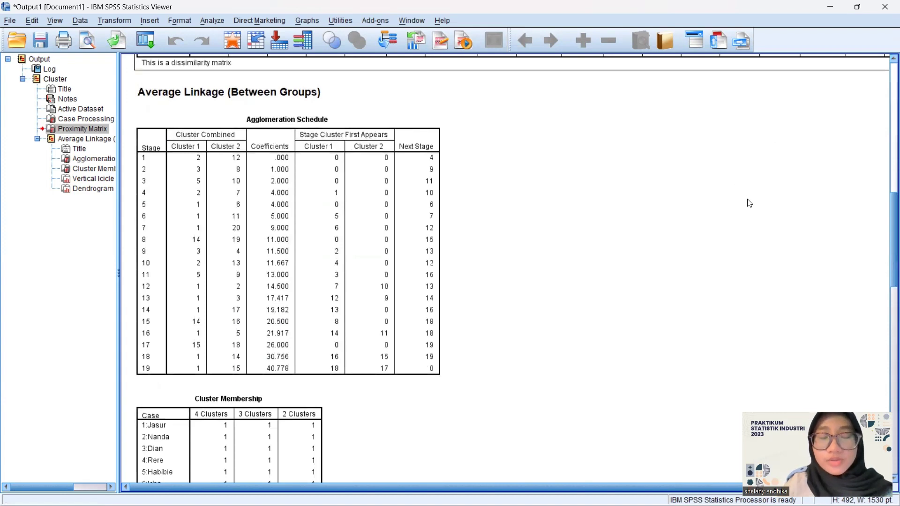
pyautogui.click(436, 269)
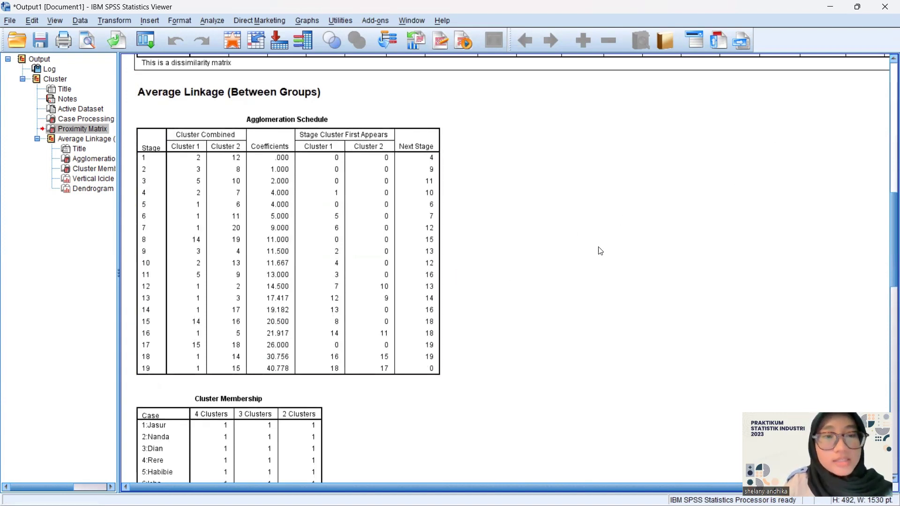
pyautogui.scroll(3, 689, 268)
pyautogui.scroll(3, 689, 269)
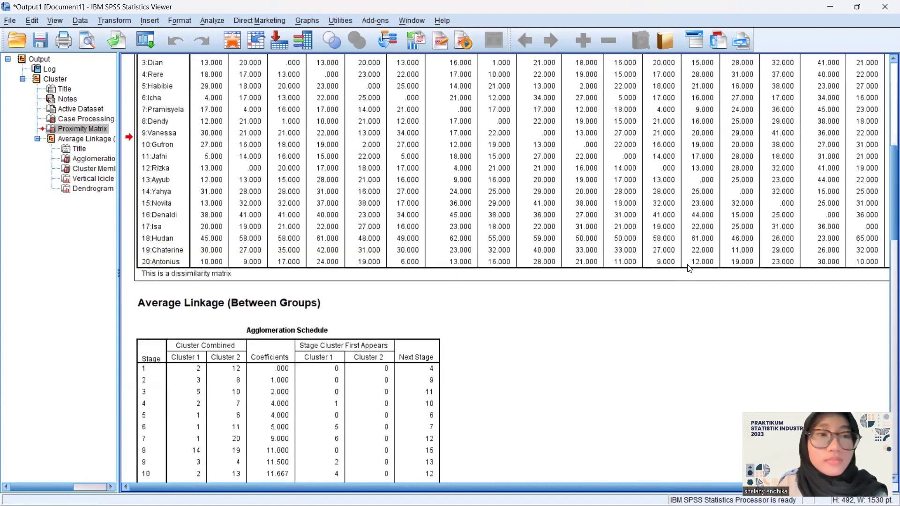
pyautogui.scroll(-3, 690, 267)
pyautogui.scroll(-2, 691, 266)
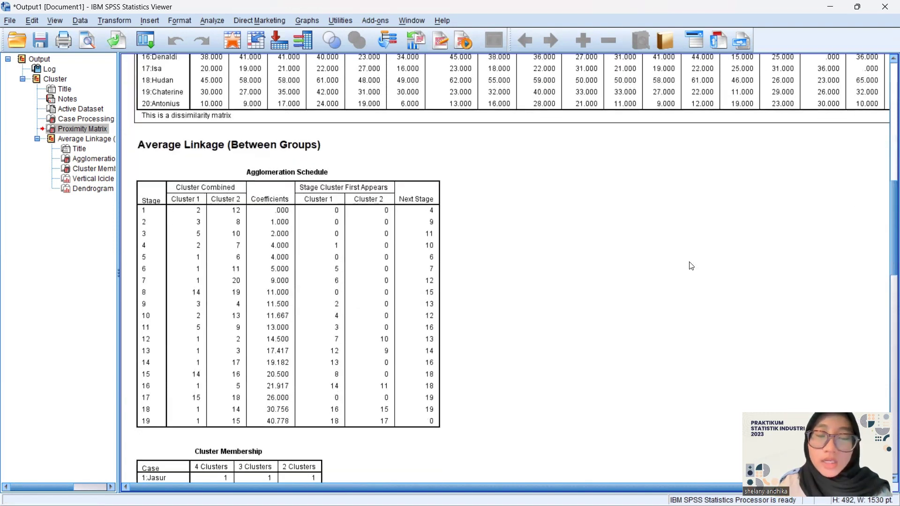
pyautogui.scroll(-2, 690, 268)
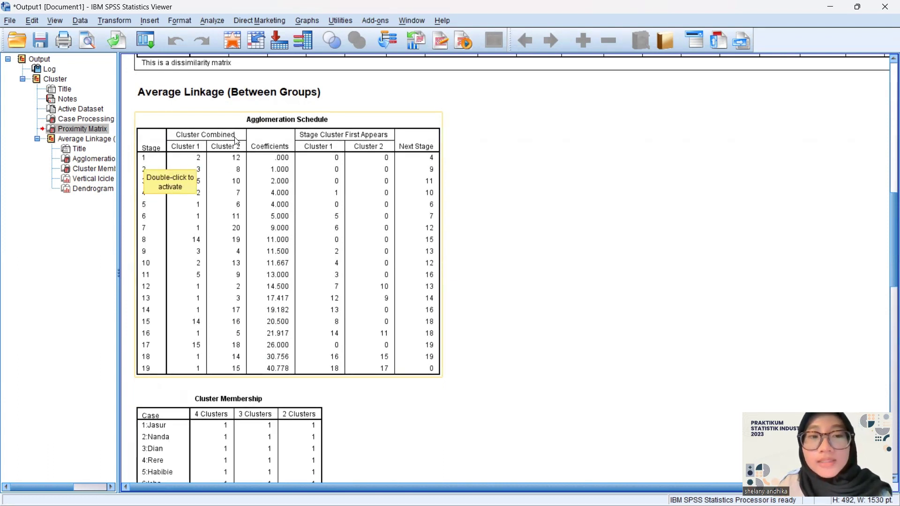
pyautogui.click(702, 166)
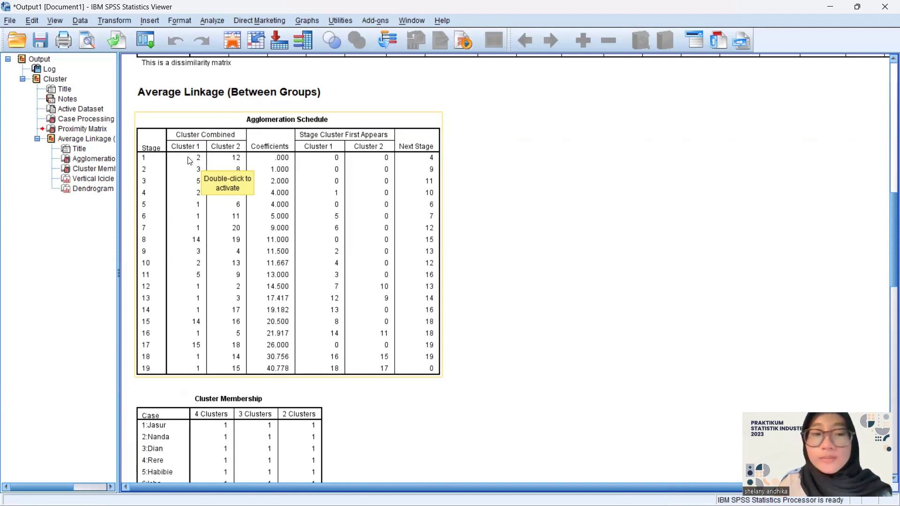
# - Compare the stage 1 merge of cases 2 and 12 with the Proximity Matrix, and read the Agglomeration Schedule's Next Stage values
pyautogui.scroll(6, 389, 180)
pyautogui.scroll(2, 401, 183)
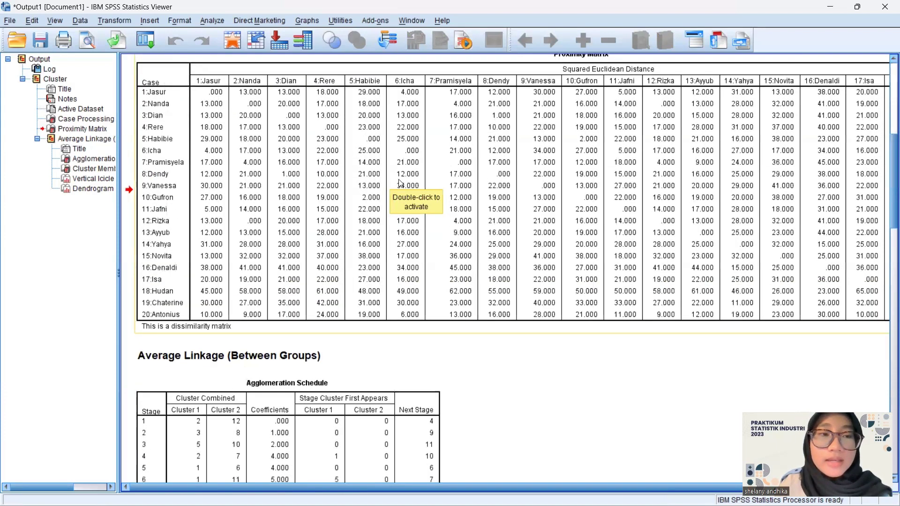
pyautogui.scroll(2, 209, 224)
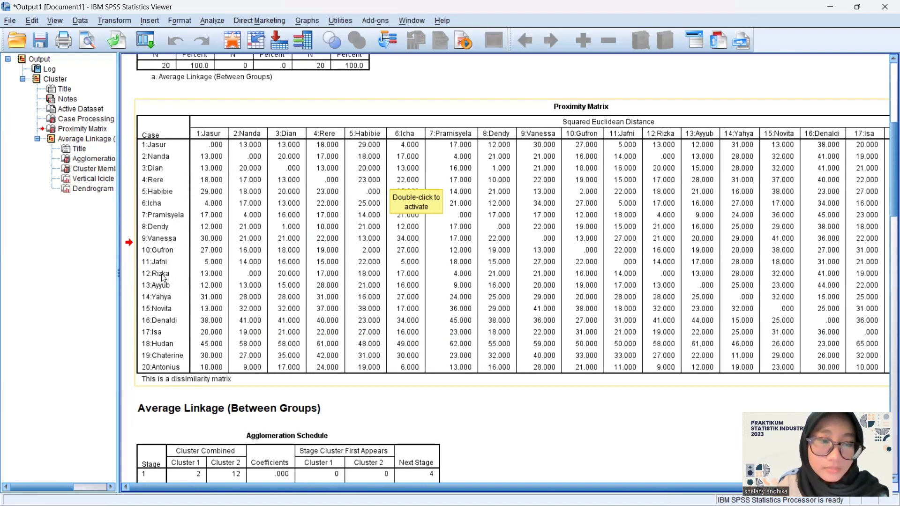
pyautogui.scroll(-5, 164, 278)
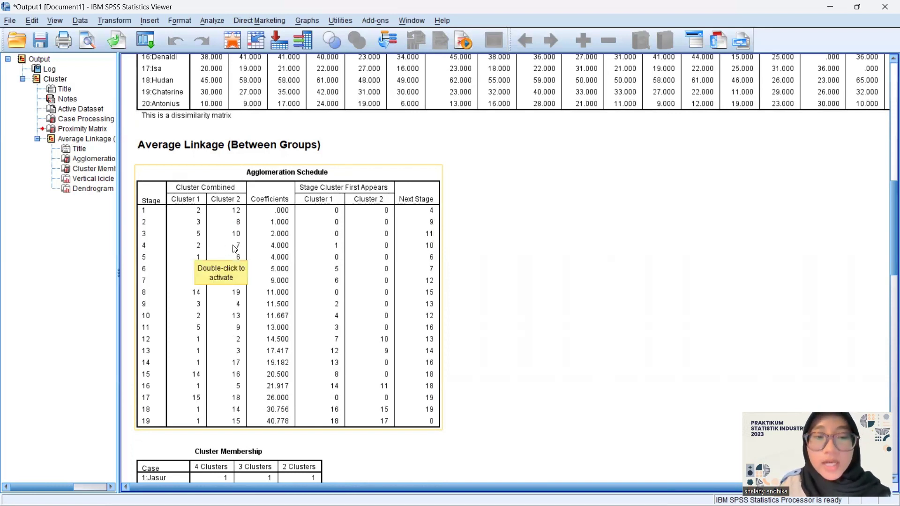
pyautogui.scroll(-3, 393, 189)
pyautogui.scroll(15, 393, 189)
pyautogui.scroll(-15, 309, 208)
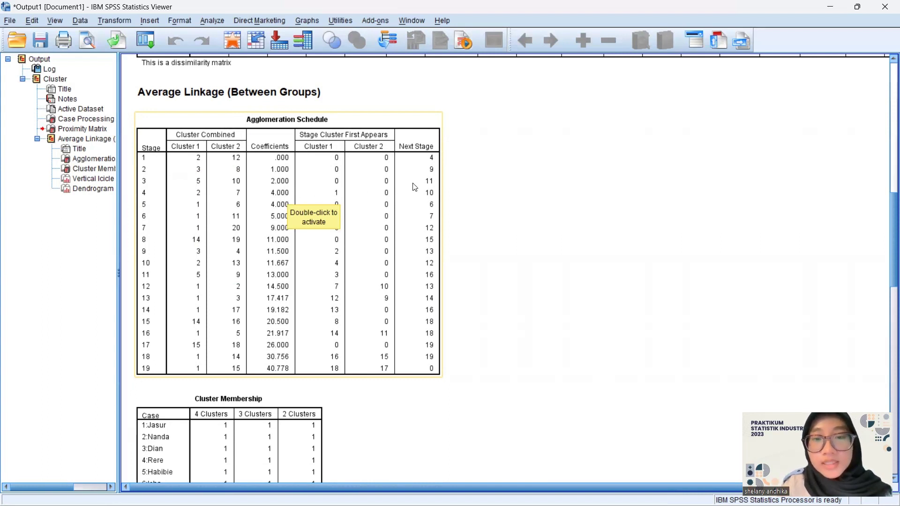
# - Trace the Agglomeration Schedule's Next Stage values through the following merge stages
pyautogui.click(427, 197)
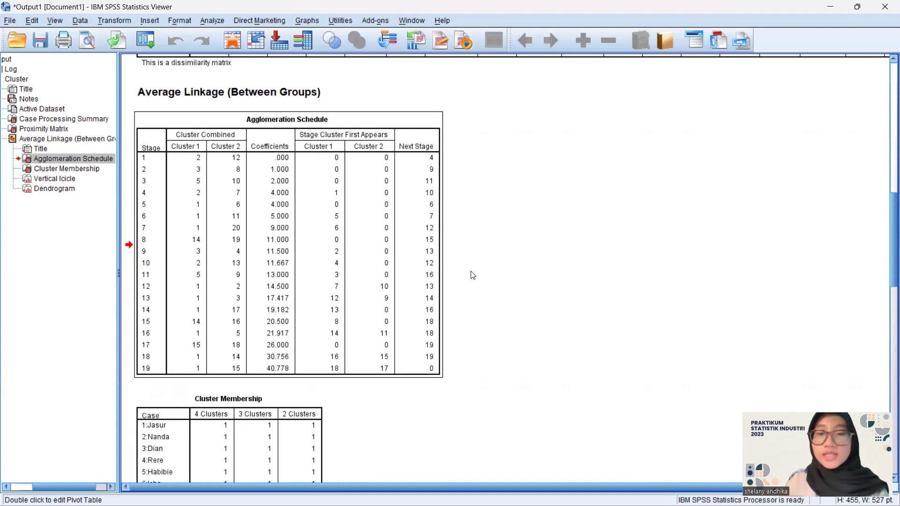
pyautogui.click(326, 217)
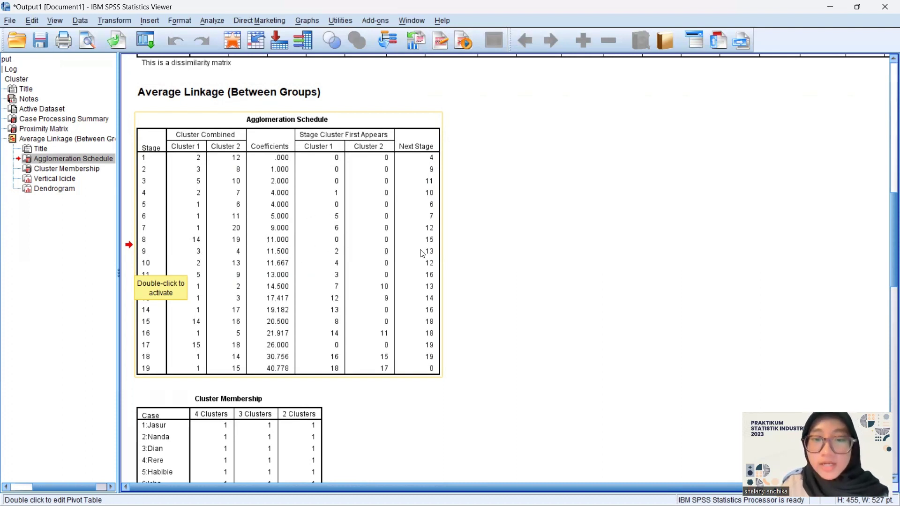
pyautogui.click(587, 182)
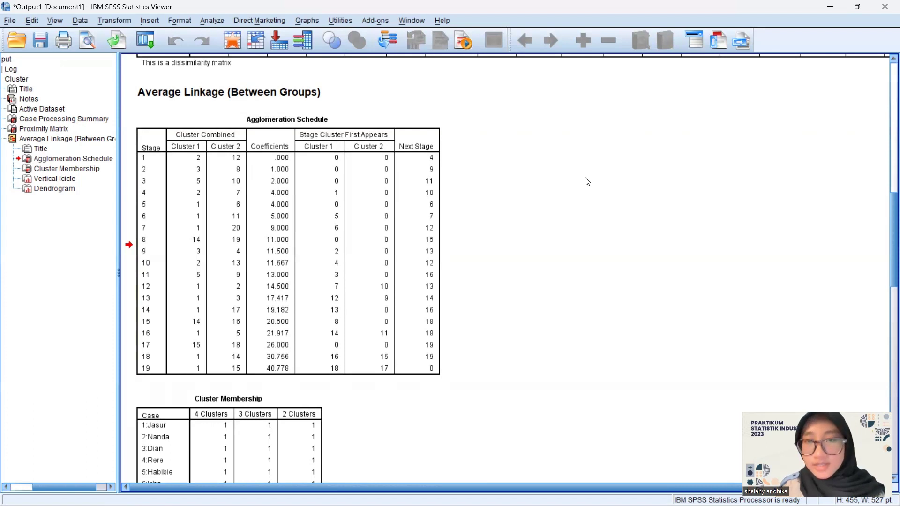
# - Examine the case assignments for the 4-cluster solution in the Cluster Membership table
pyautogui.scroll(-5, 588, 182)
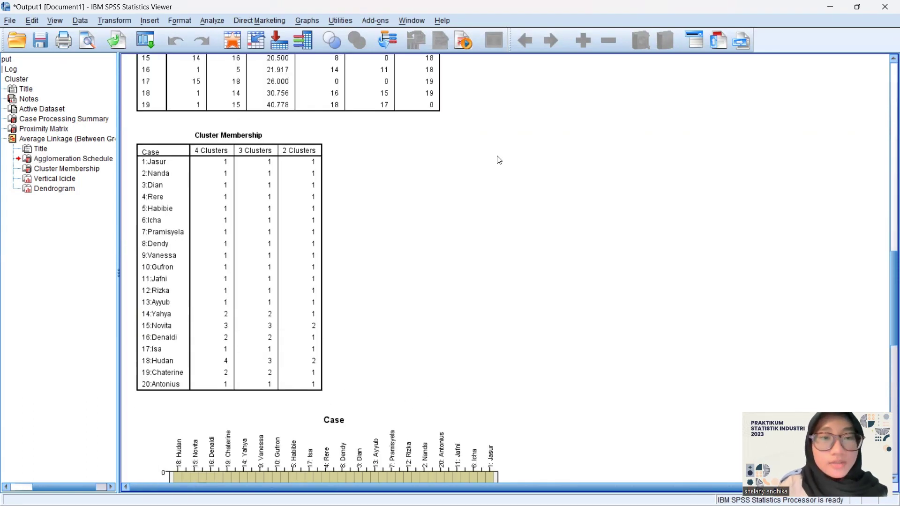
pyautogui.click(281, 169)
pyautogui.click(375, 150)
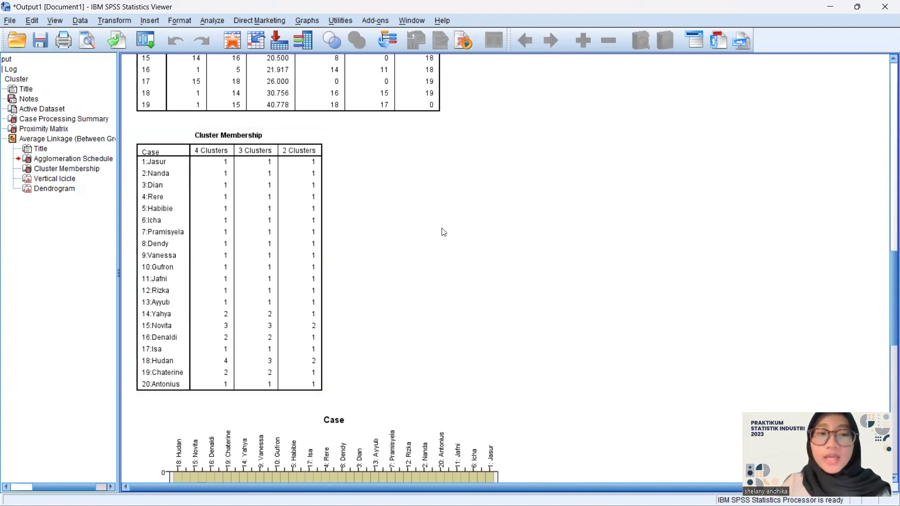
pyautogui.scroll(-1, 444, 232)
pyautogui.click(225, 261)
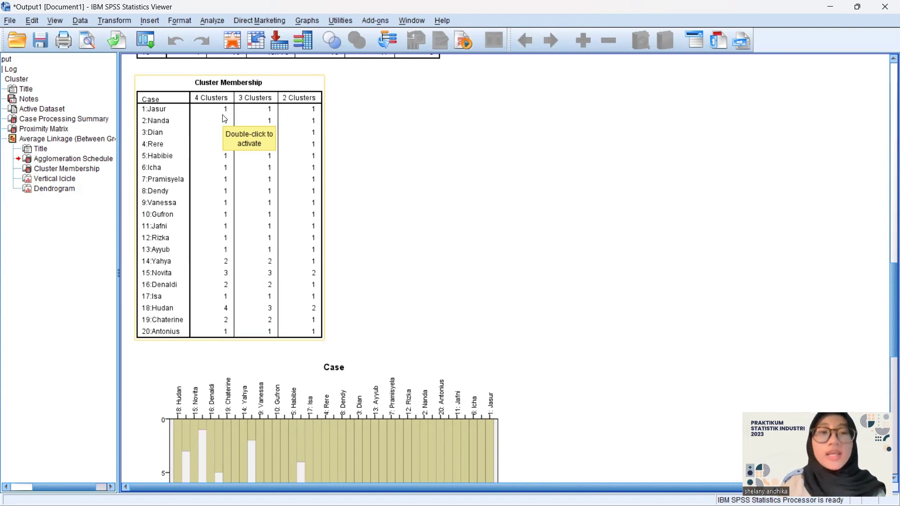
# - Compare the case assignments of the 3-cluster and 2-cluster solutions in the Cluster Membership table
pyautogui.click(371, 96)
pyautogui.click(305, 115)
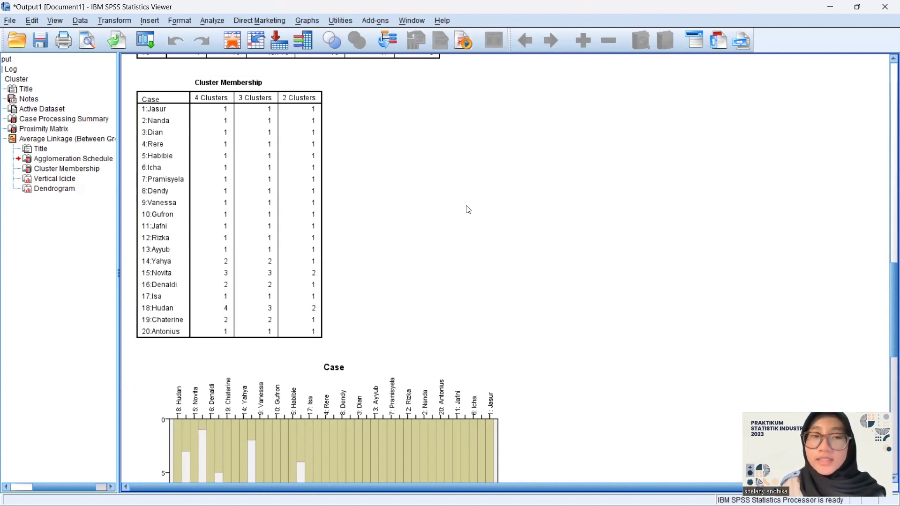
pyautogui.click(165, 181)
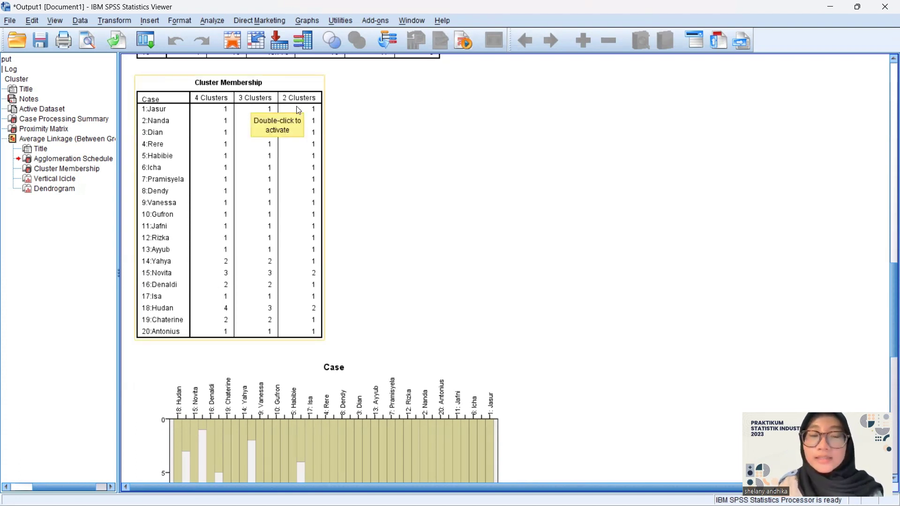
pyautogui.click(407, 102)
pyautogui.click(308, 114)
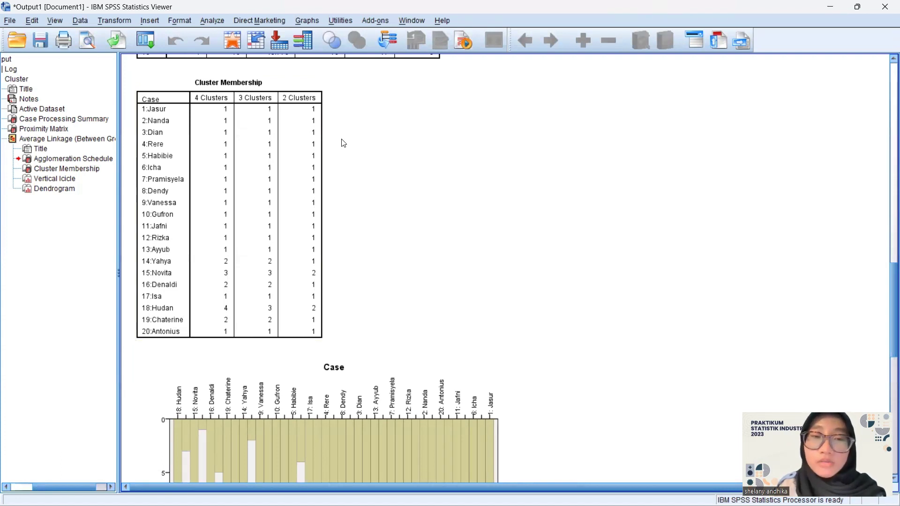
# - View the vertical icicle plot, and examine how cases merge in the average linkage dendrogram
pyautogui.scroll(-3, 335, 141)
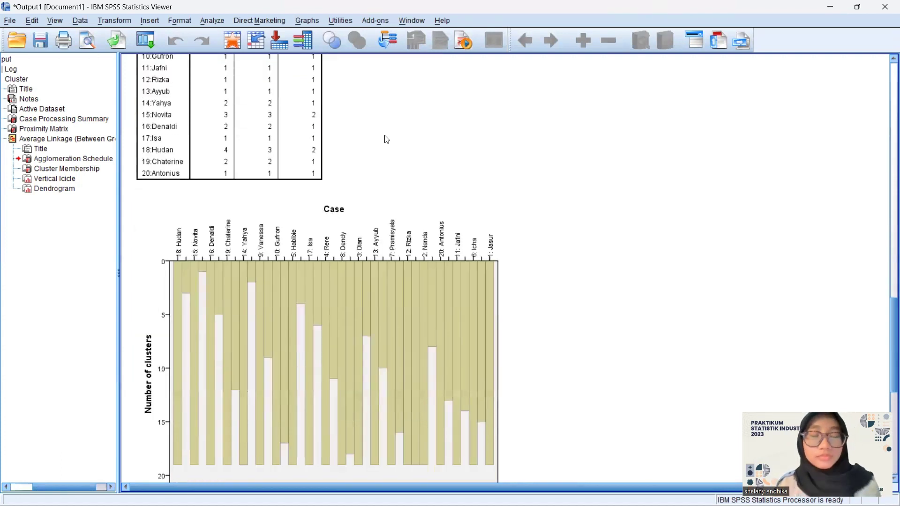
pyautogui.scroll(-7, 635, 234)
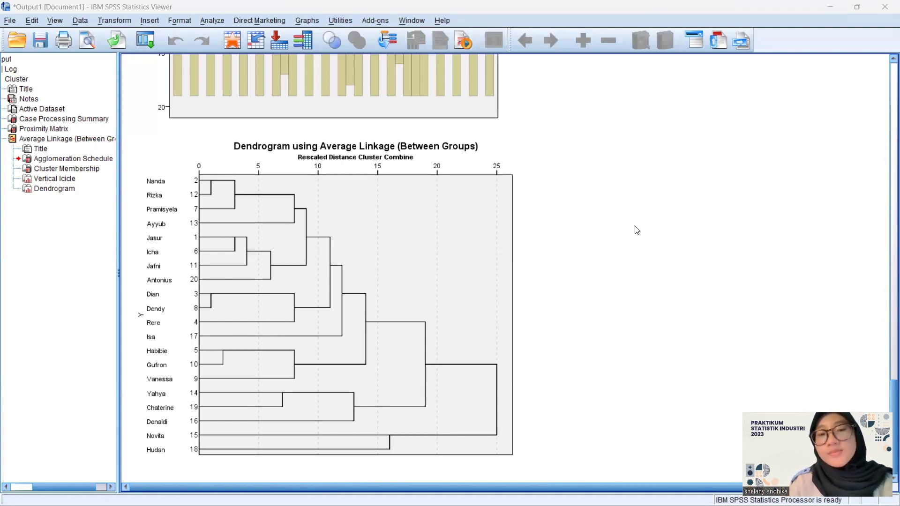
pyautogui.click(502, 202)
pyautogui.click(512, 181)
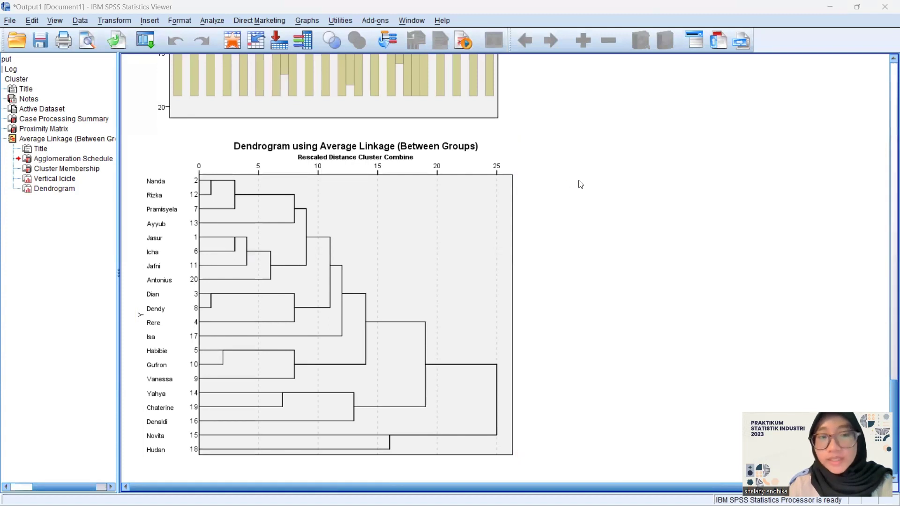
pyautogui.click(383, 199)
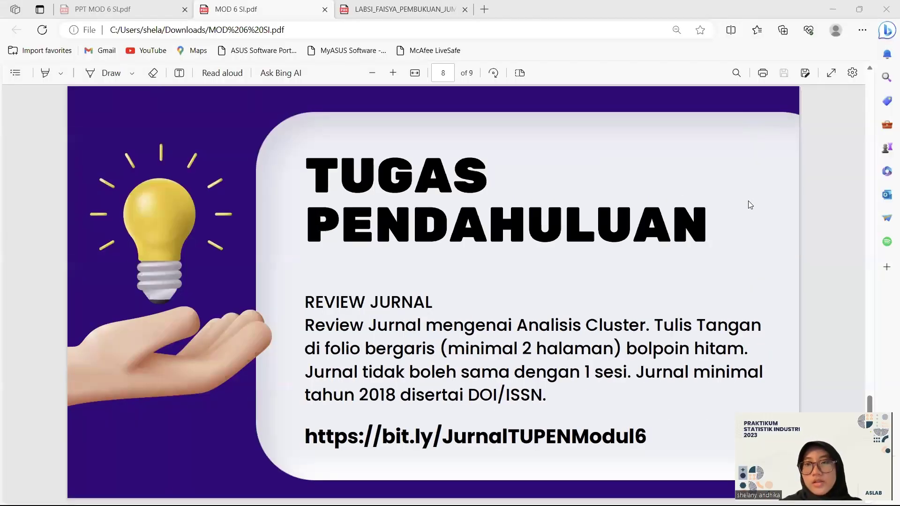
# - Switch to MOD 6 SI.pdf in the browser and show its Tugas Pendahuluan slide full screen
pyautogui.click(831, 73)
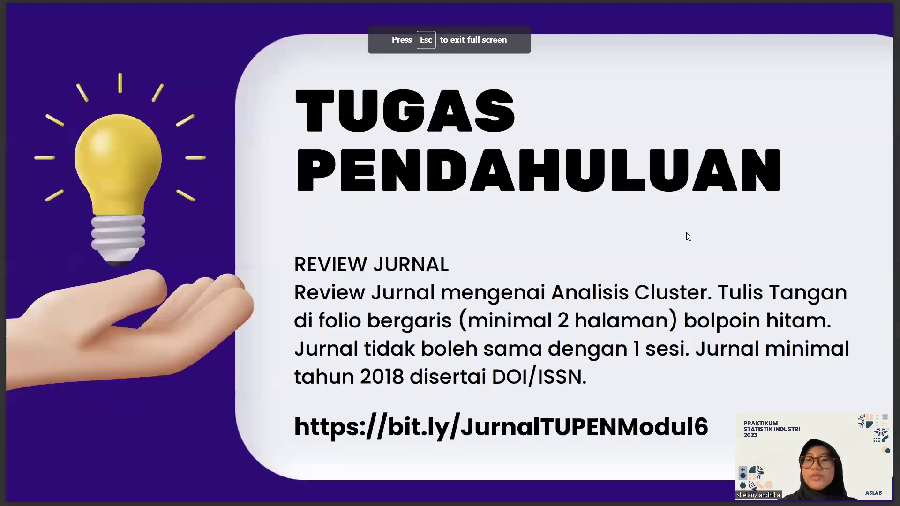